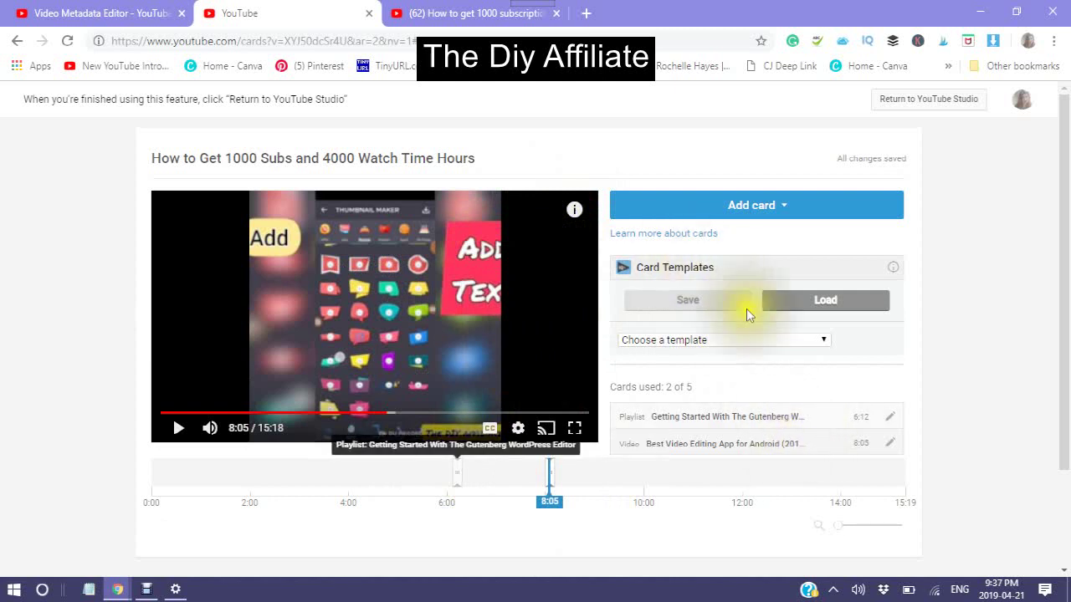
Step: Start a Channel card for the video and enter "The Diy's Partner" as the channel username
click(783, 211)
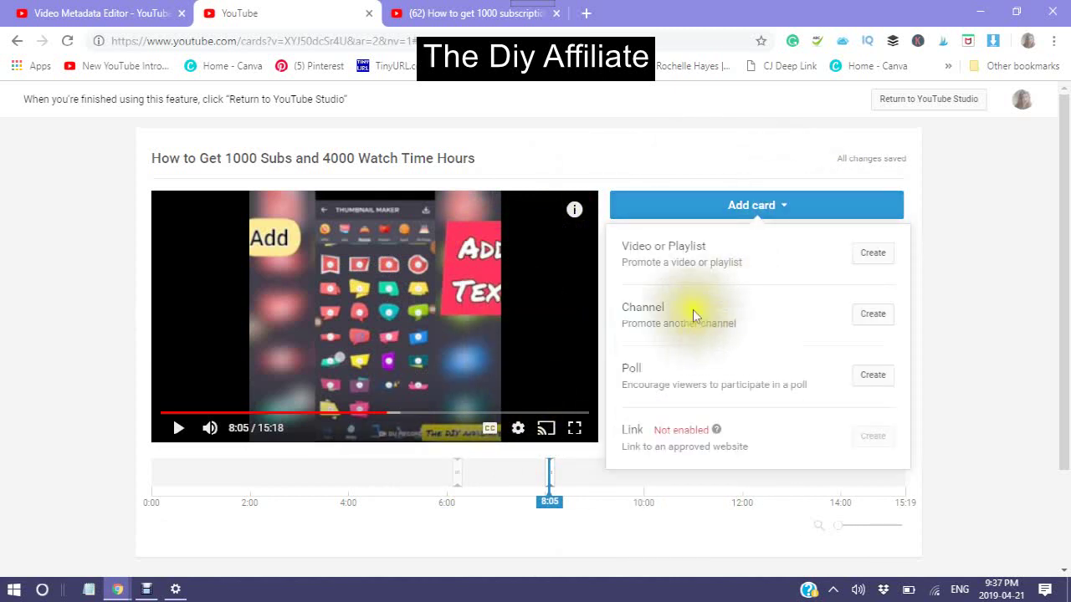
click(872, 314)
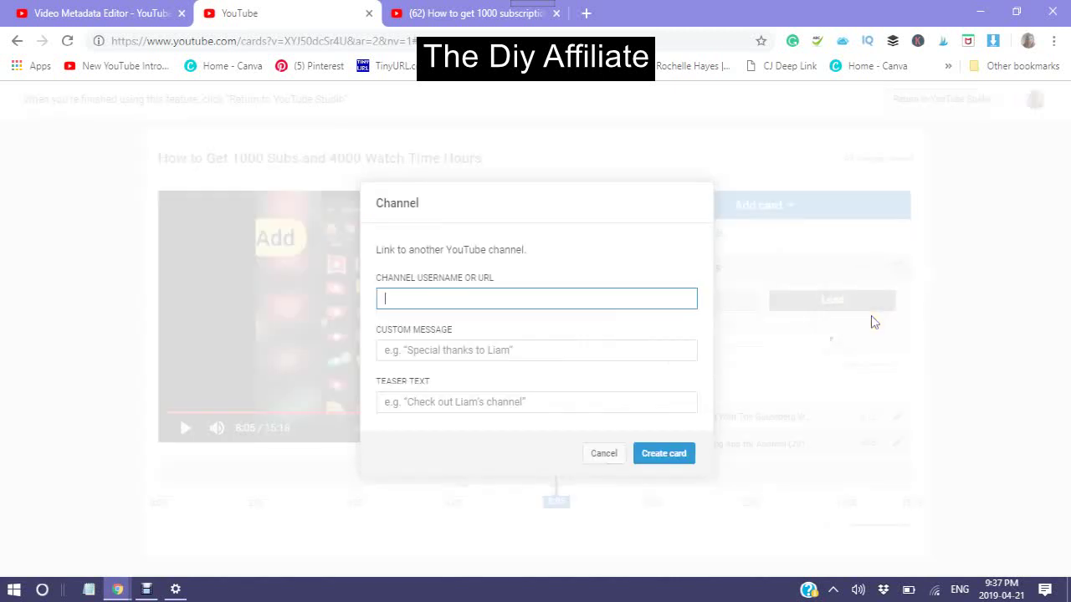
click(390, 300)
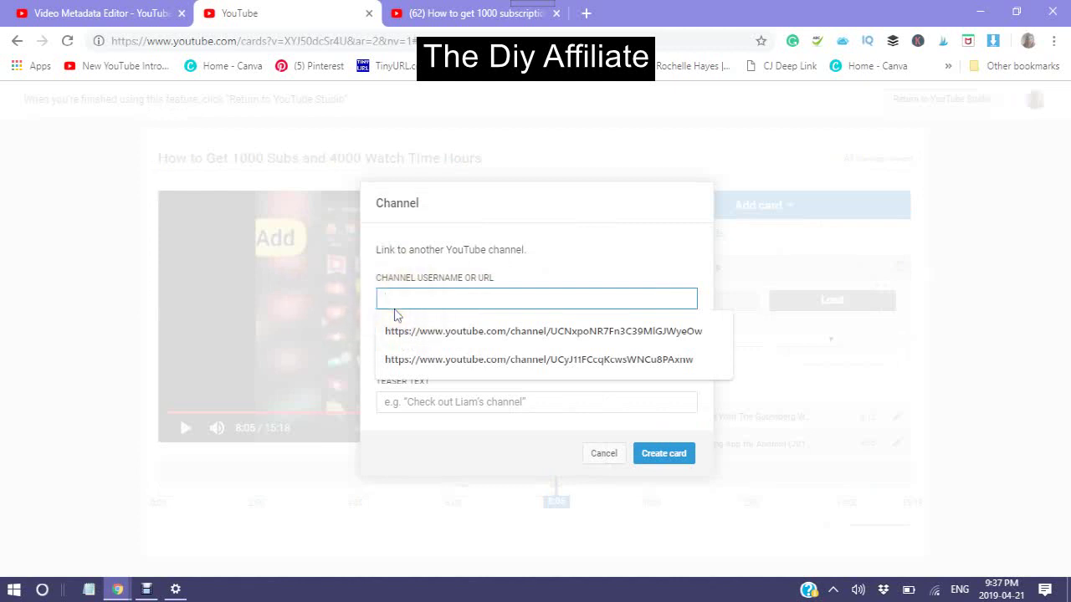
text(The Diy's Partner)
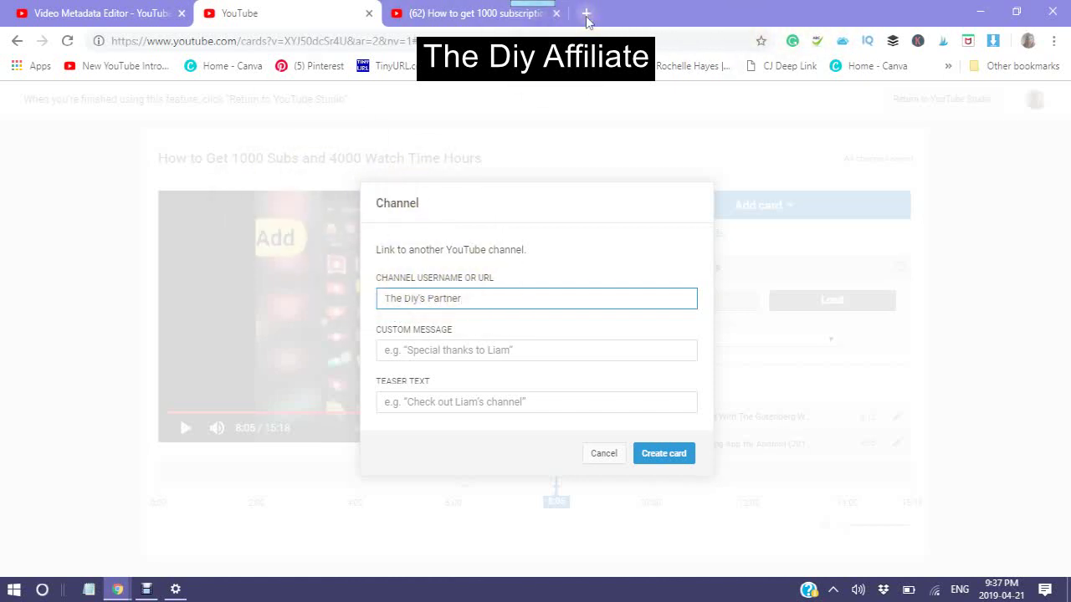
Step: Open a new browser tab and choose the second Google account, whose session has expired, for signing in
click(586, 17)
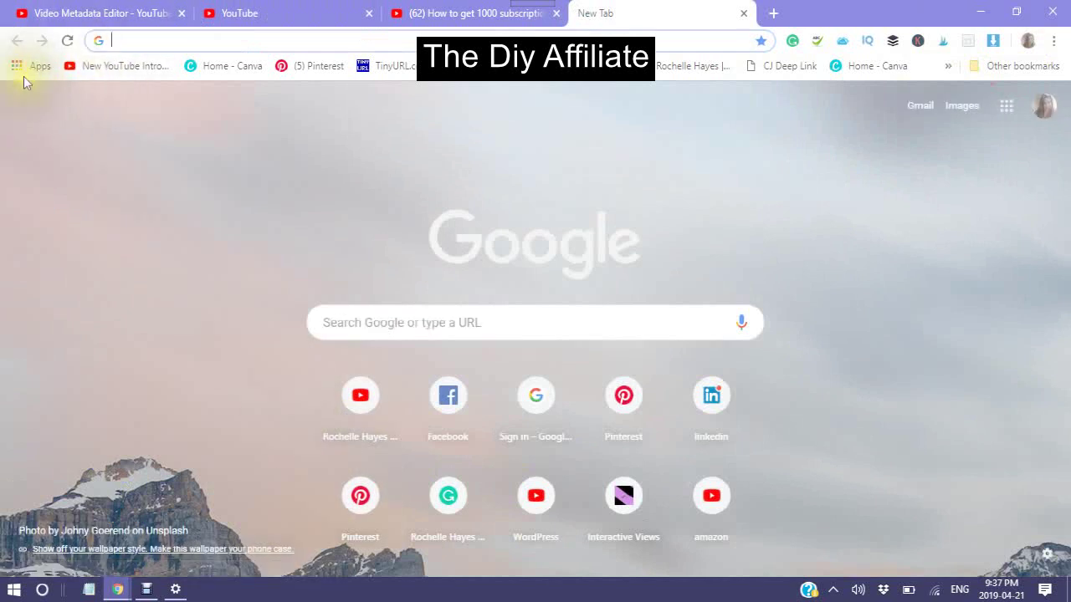
click(1044, 109)
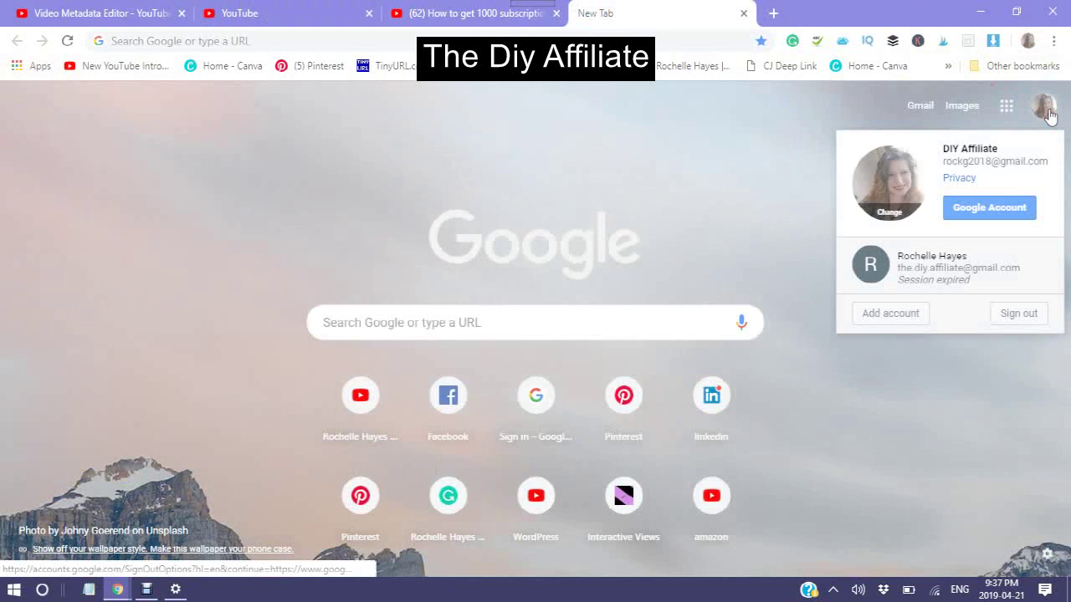
click(938, 281)
click(916, 279)
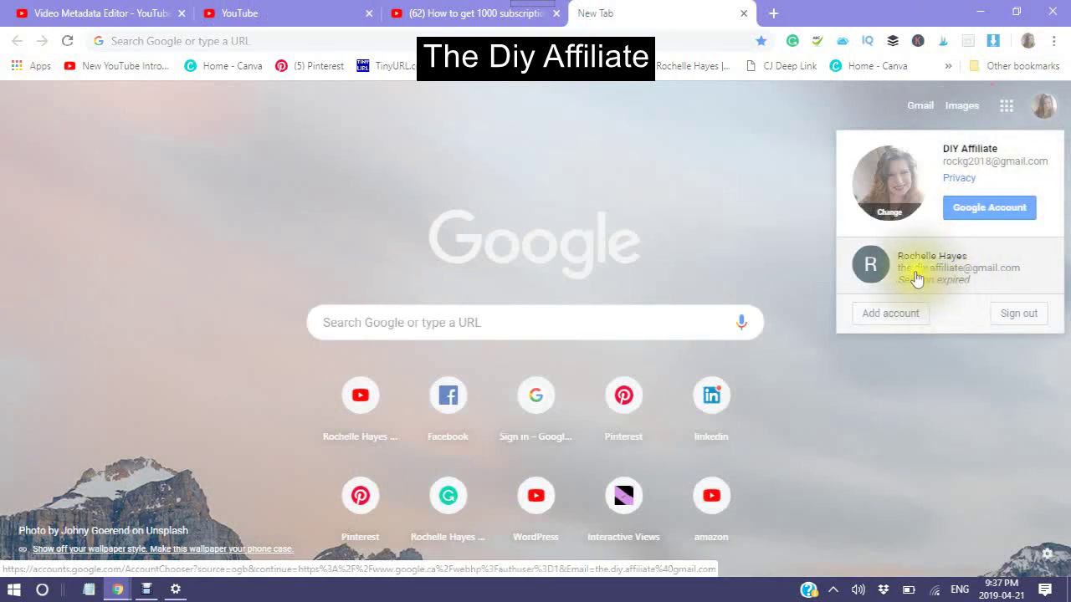
click(918, 277)
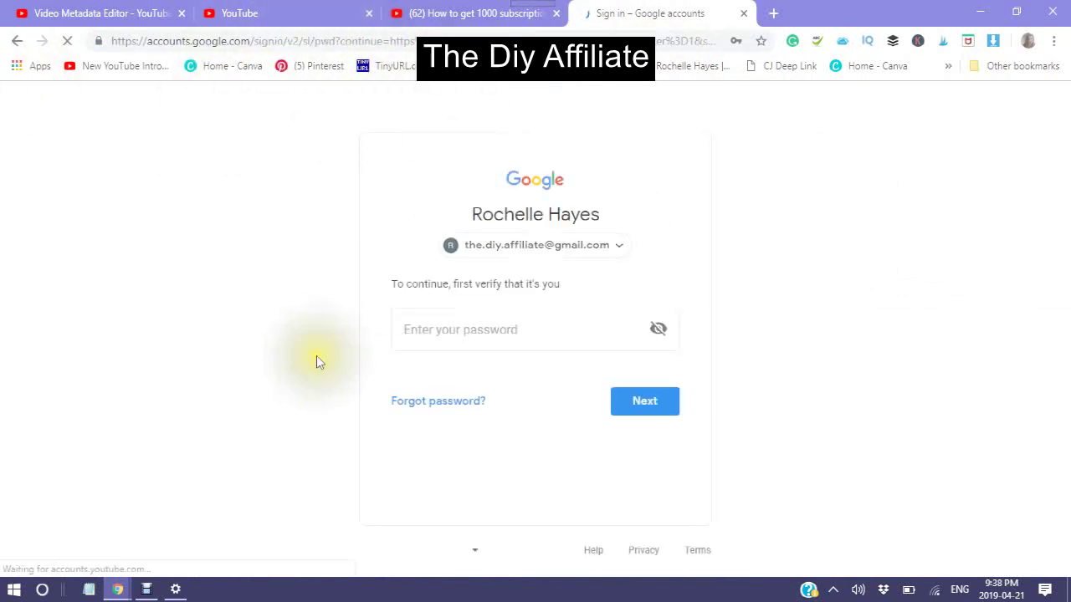
Step: Look through the saved logins, then enter the account password on the Google sign-in page and submit it
click(416, 337)
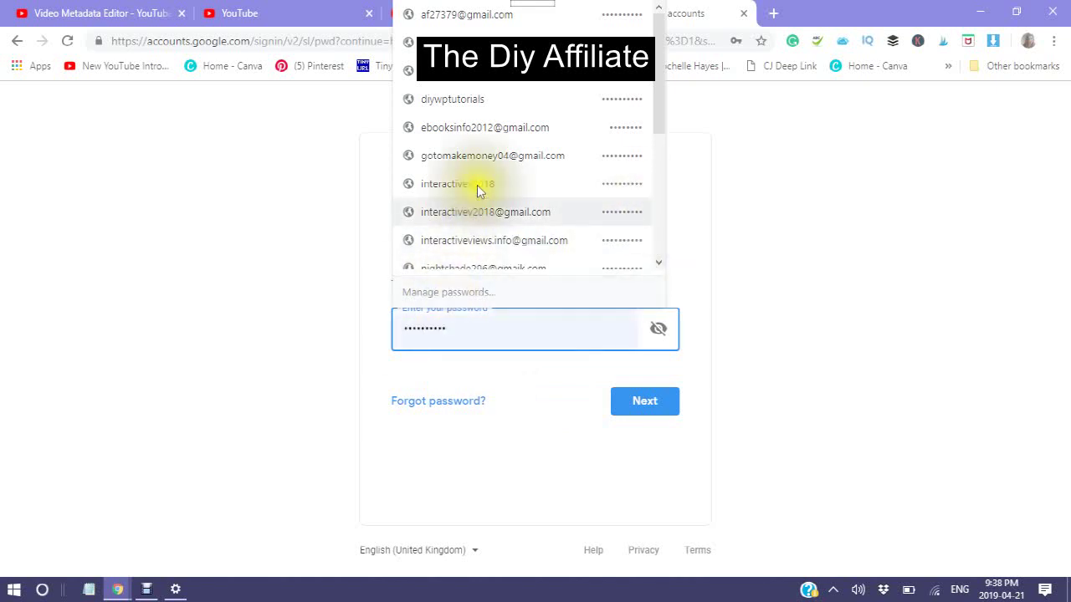
scroll(480, 184, down, 3)
scroll(480, 189, up, 3)
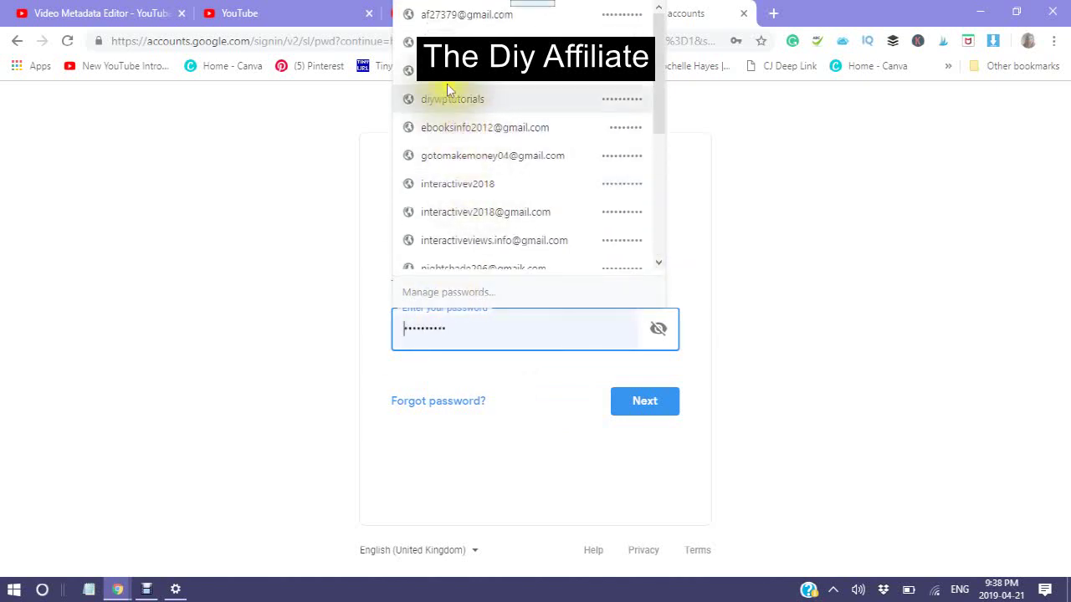
scroll(454, 177, down, 3)
click(332, 277)
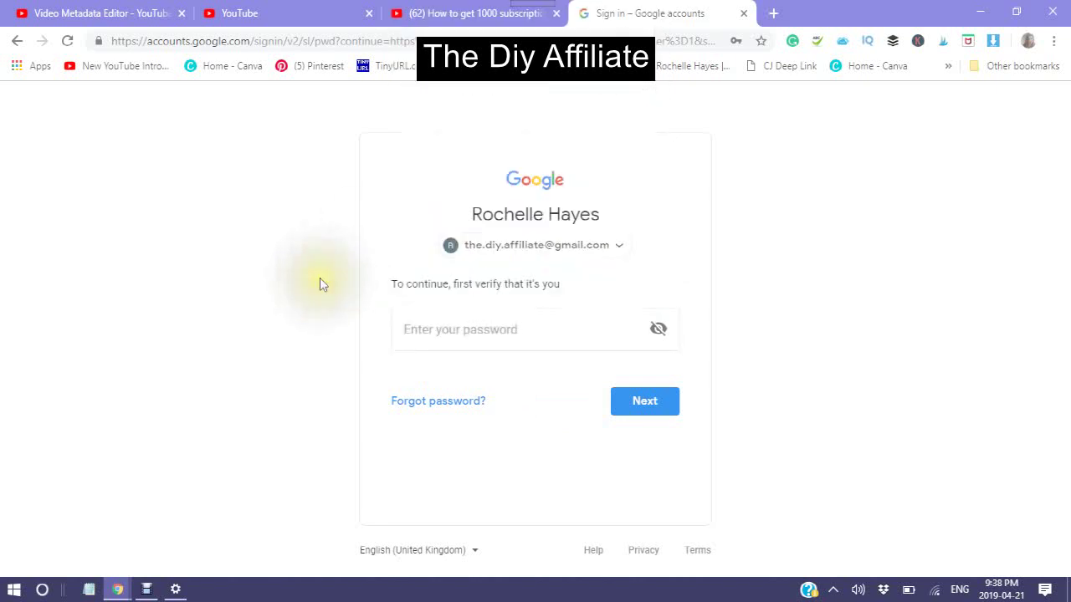
click(409, 335)
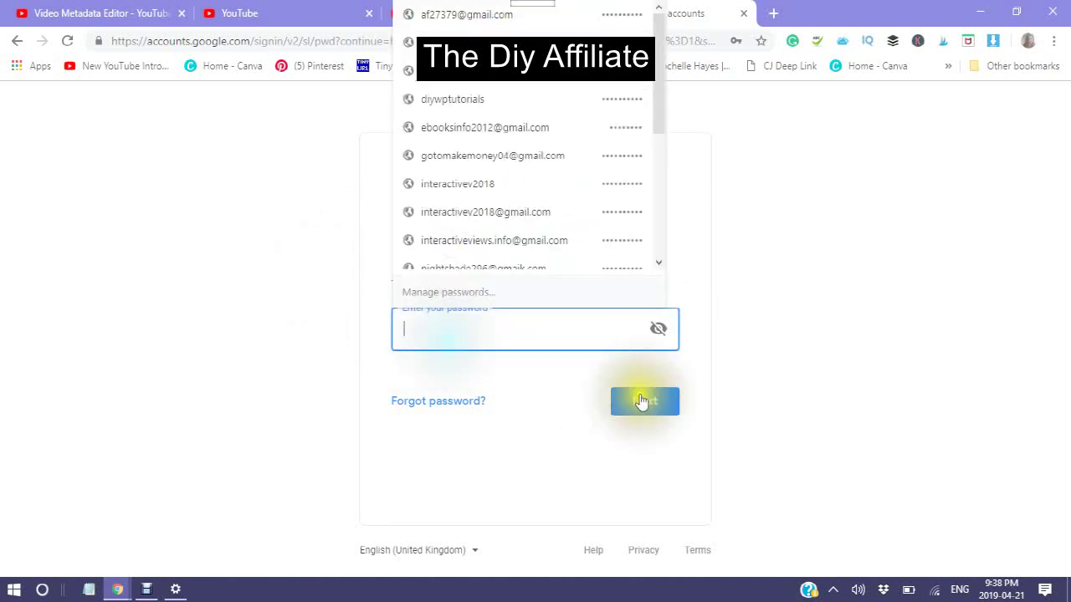
text(•)
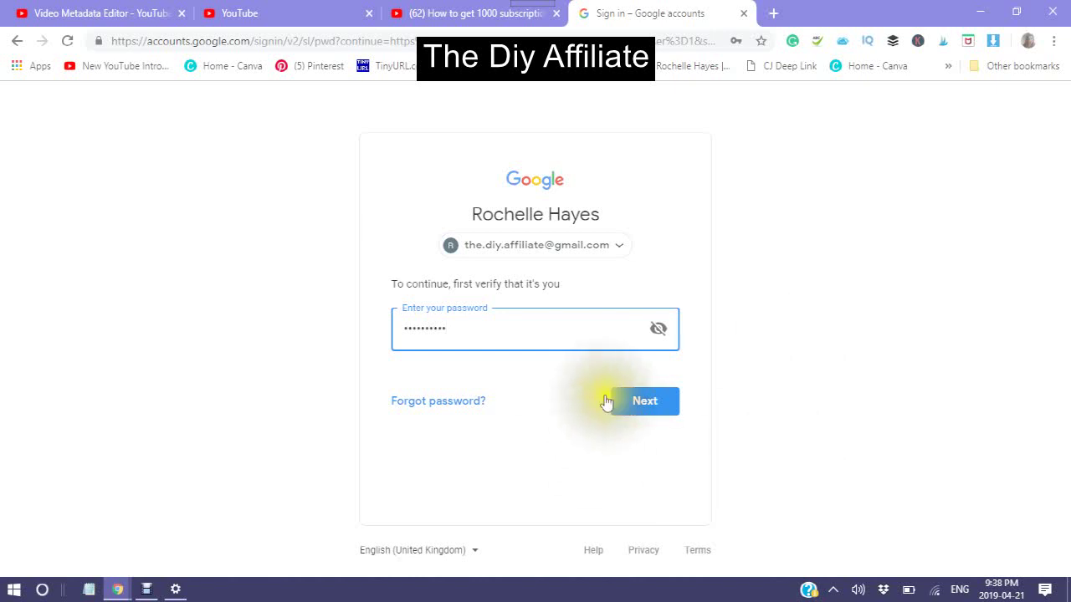
click(640, 410)
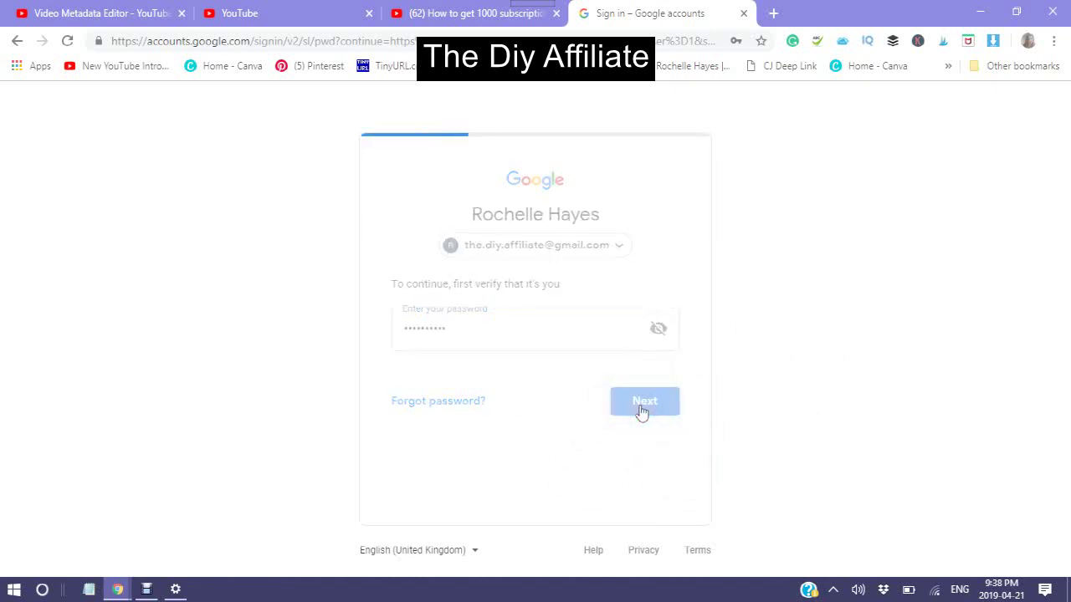
Step: Try two more times to sign in to the Google account by entering the account password
click(409, 331)
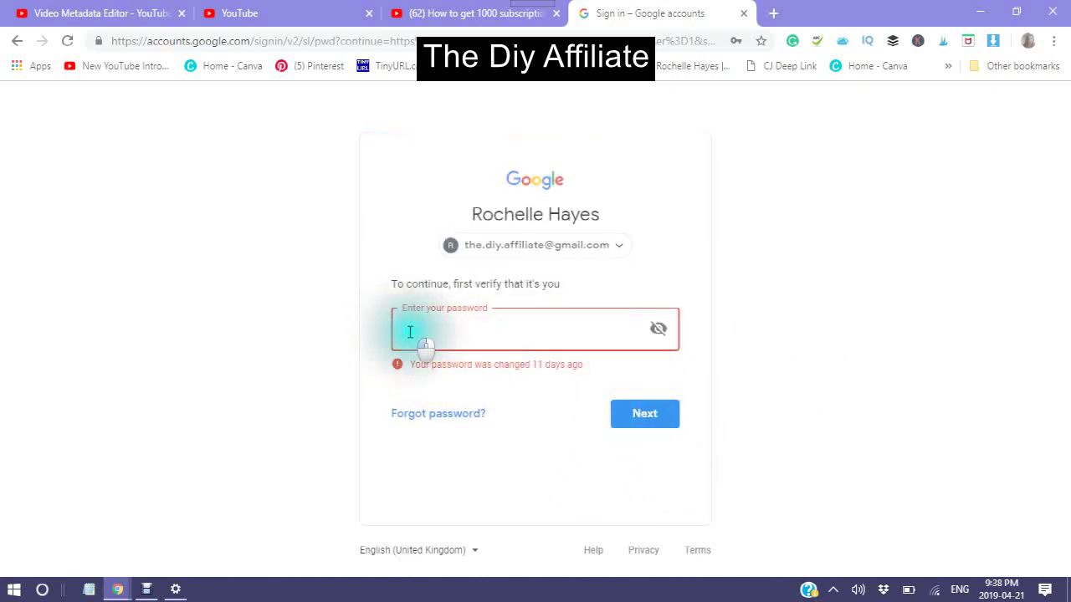
text(•)
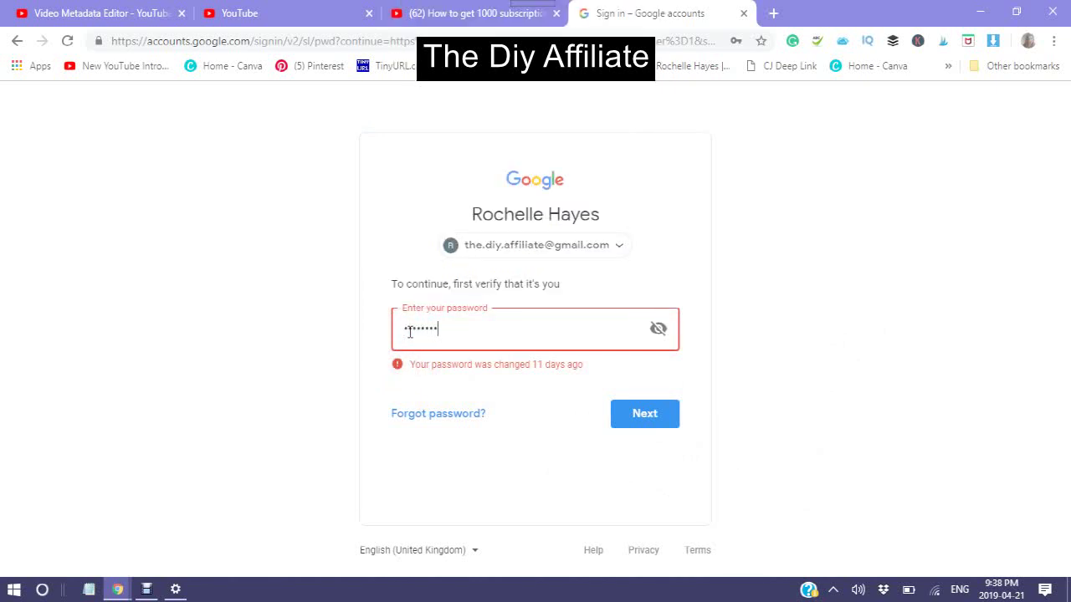
text(•••••••)
click(644, 418)
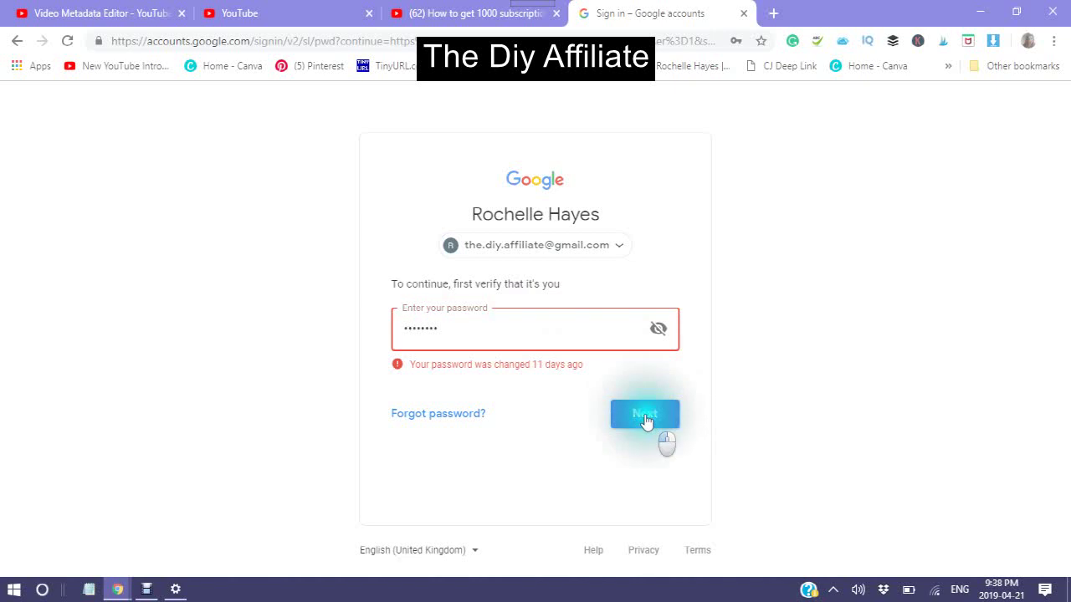
click(409, 343)
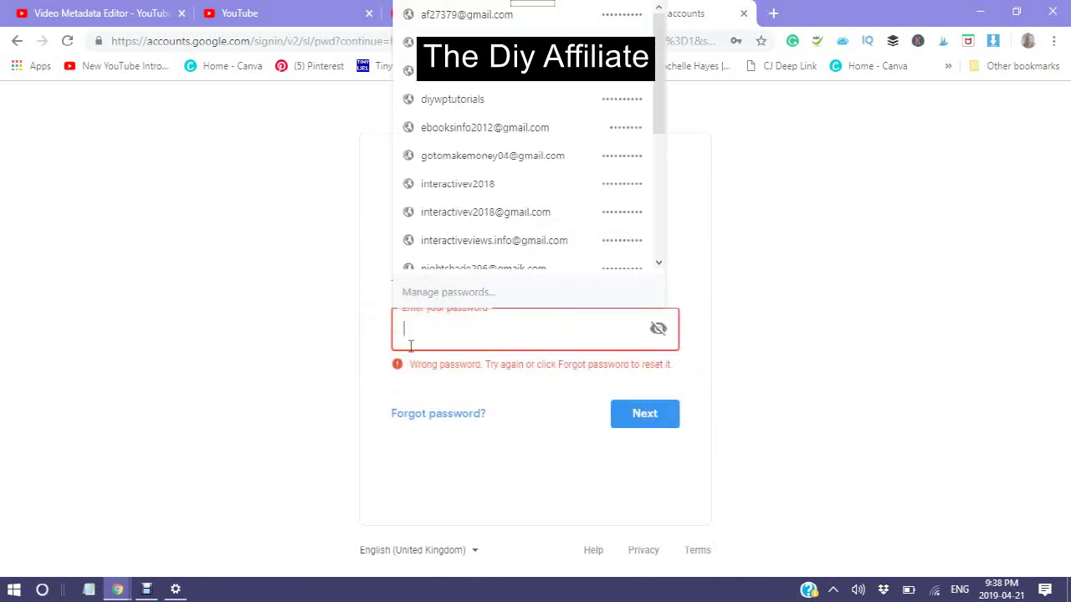
text(•)
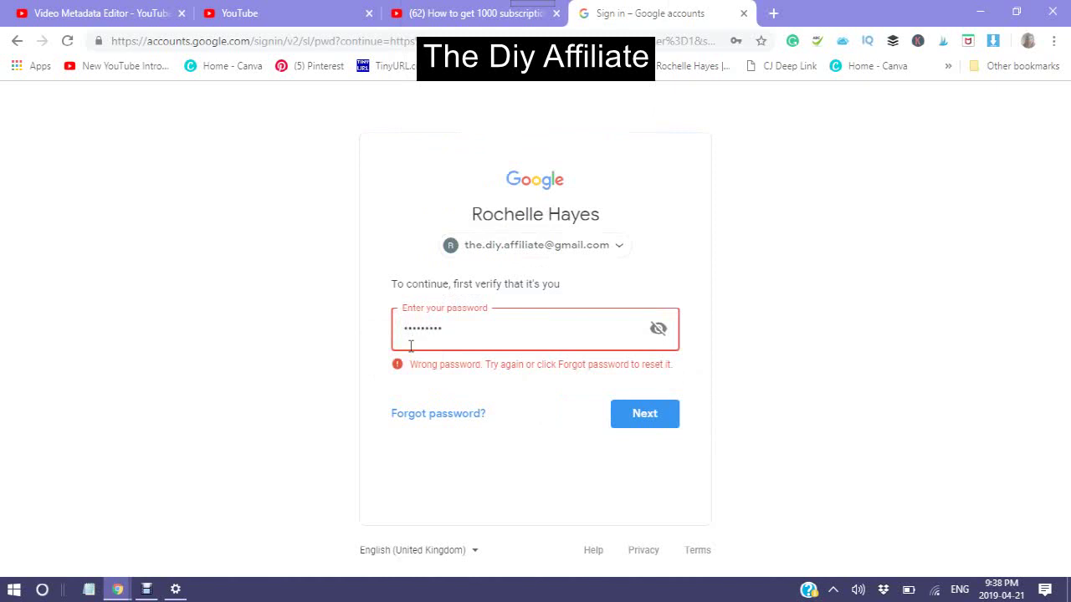
click(651, 417)
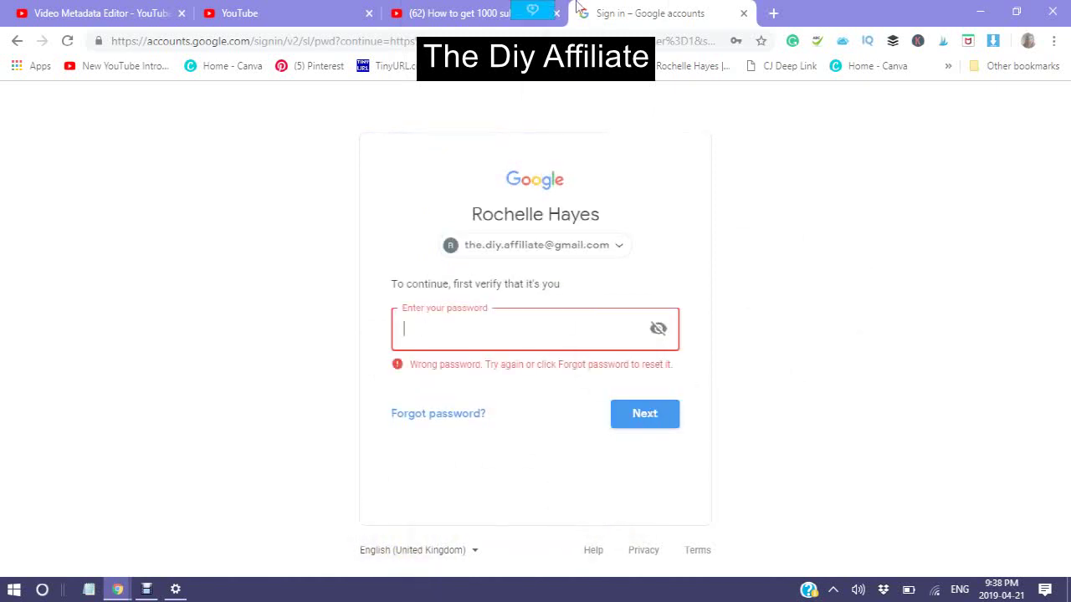
Step: Close the Google sign-in page and cancel the unfinished Channel card
click(742, 13)
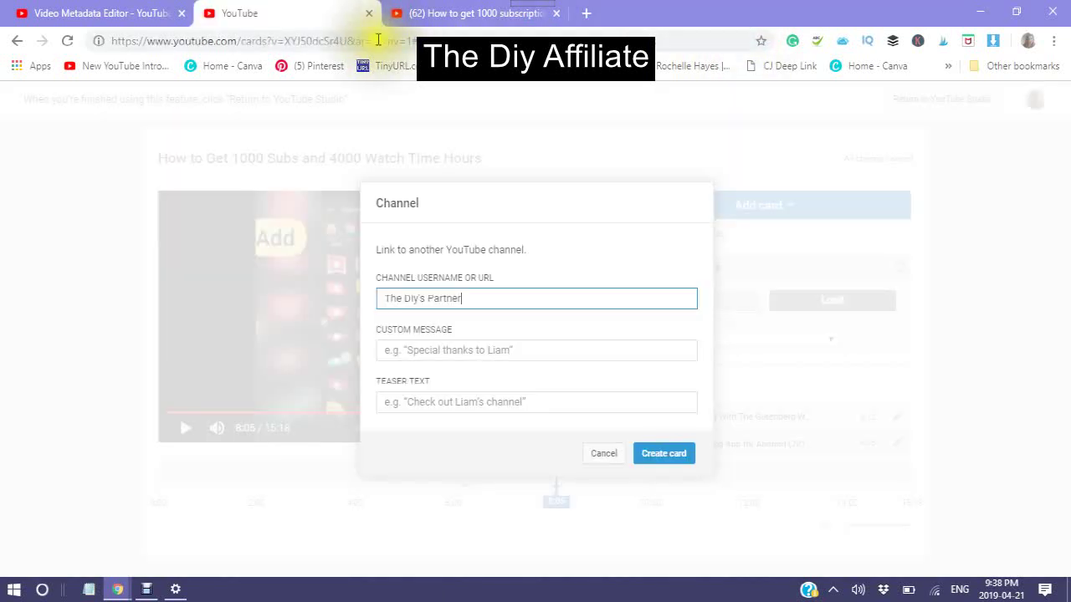
click(469, 297)
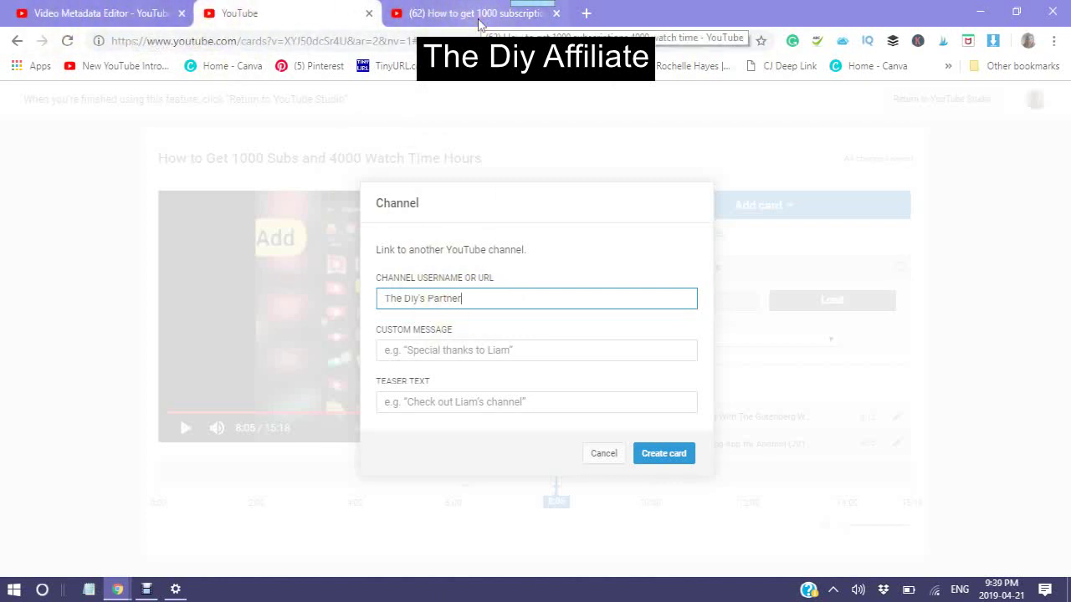
click(603, 455)
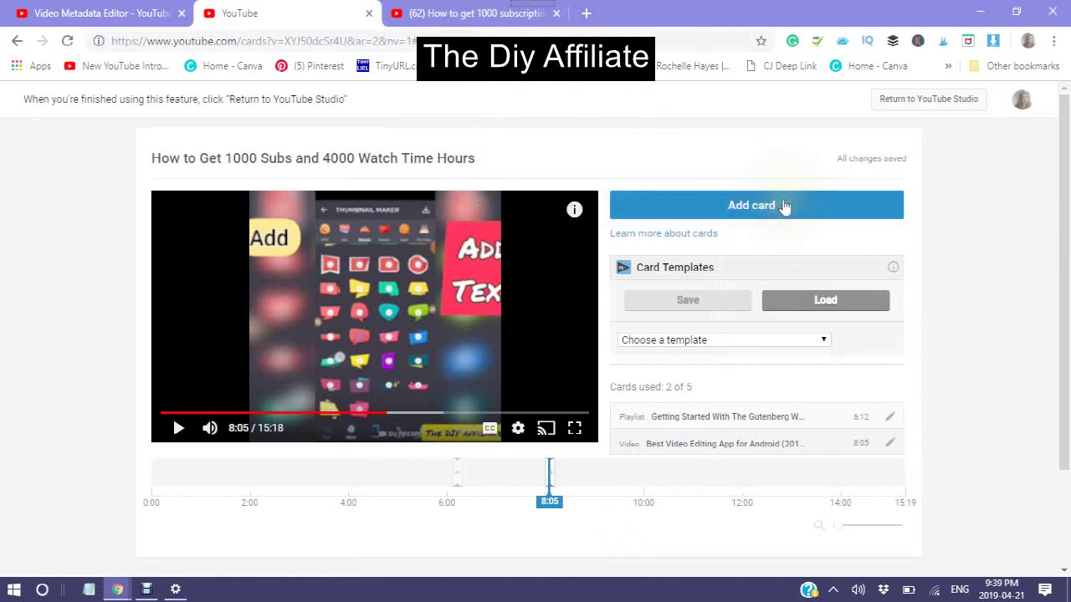
Step: Start a Poll card for the video with the question "What do you use to Create Content?"
click(786, 209)
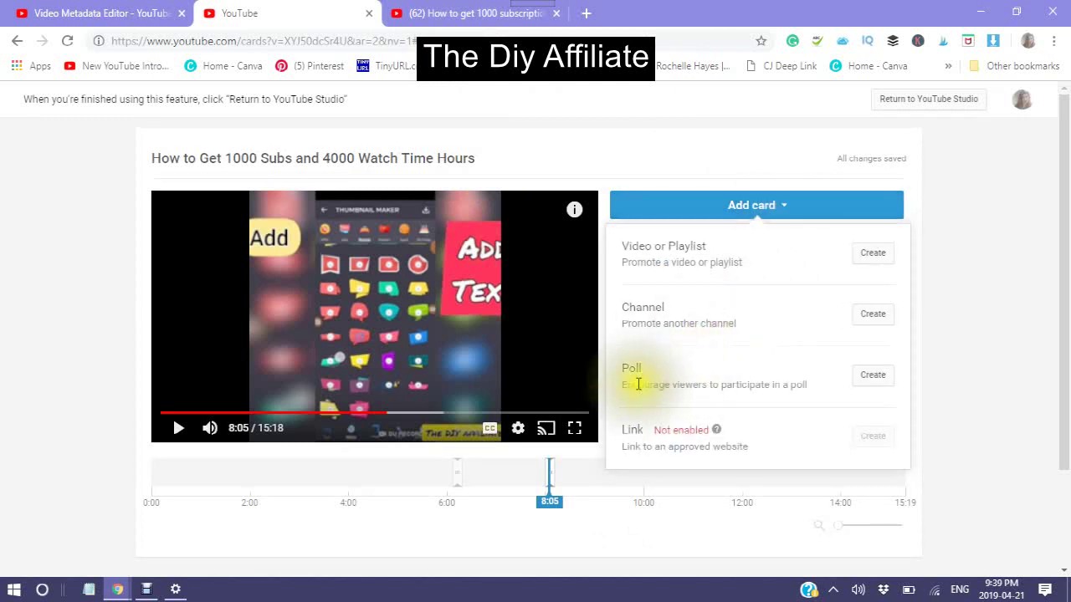
click(871, 378)
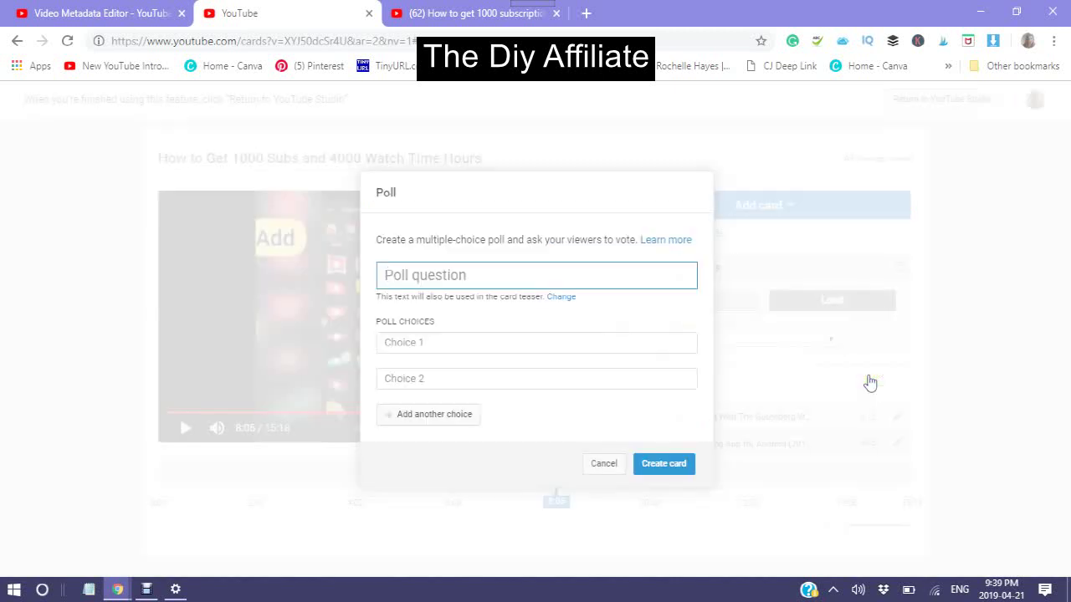
click(390, 277)
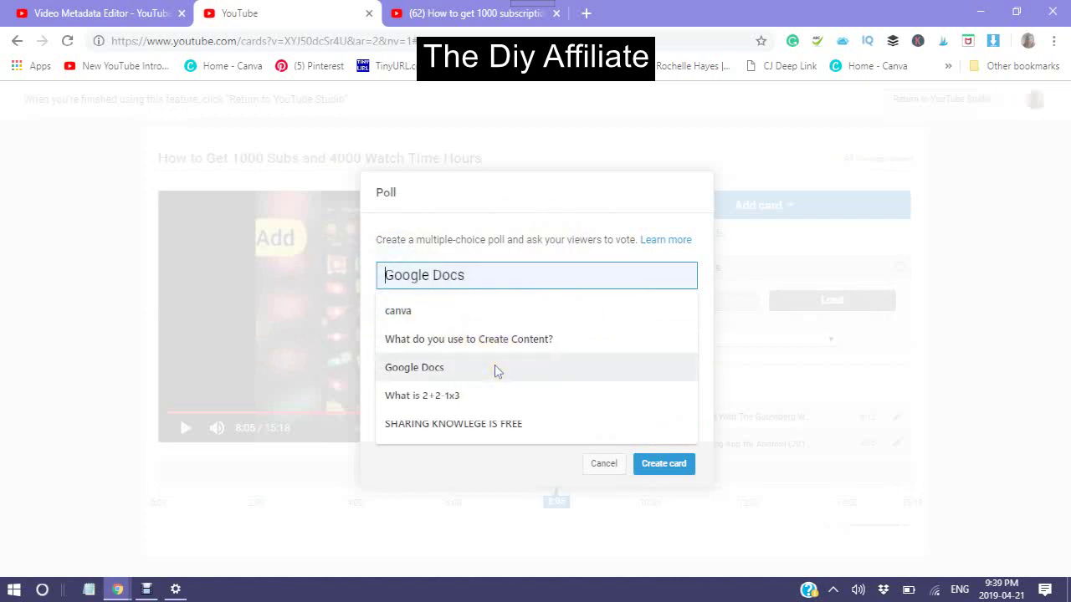
click(467, 342)
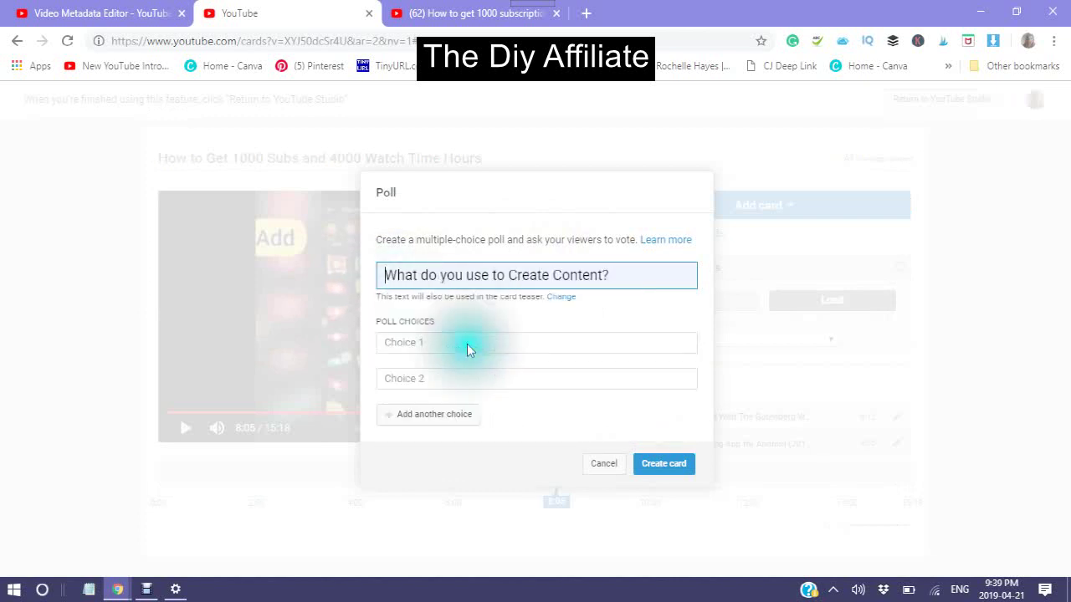
Step: Enter "Cell phone" as the first poll choice, with a capital C
click(386, 343)
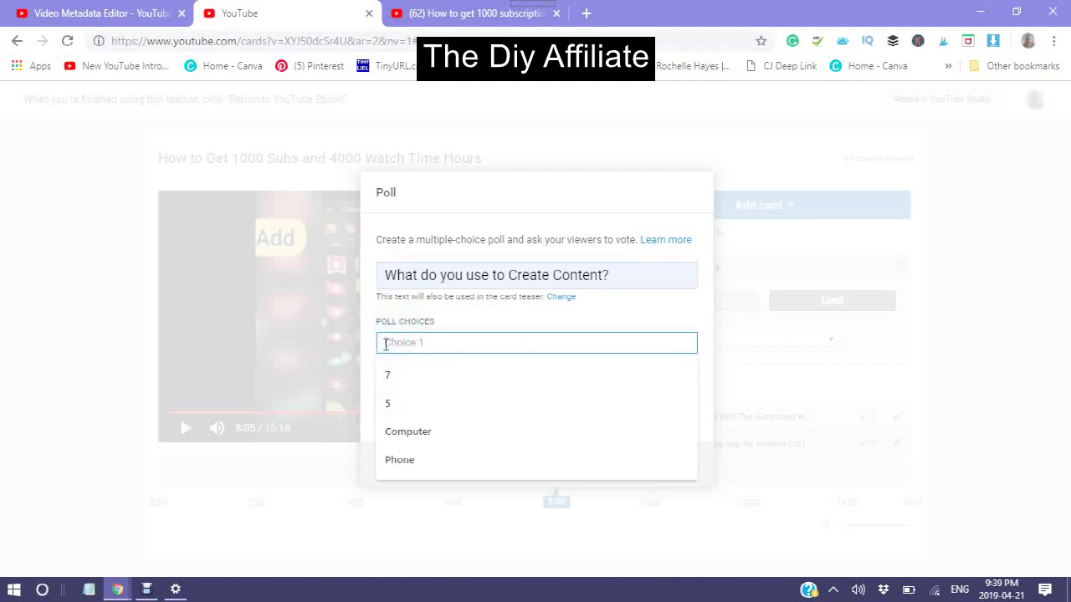
text(Te)
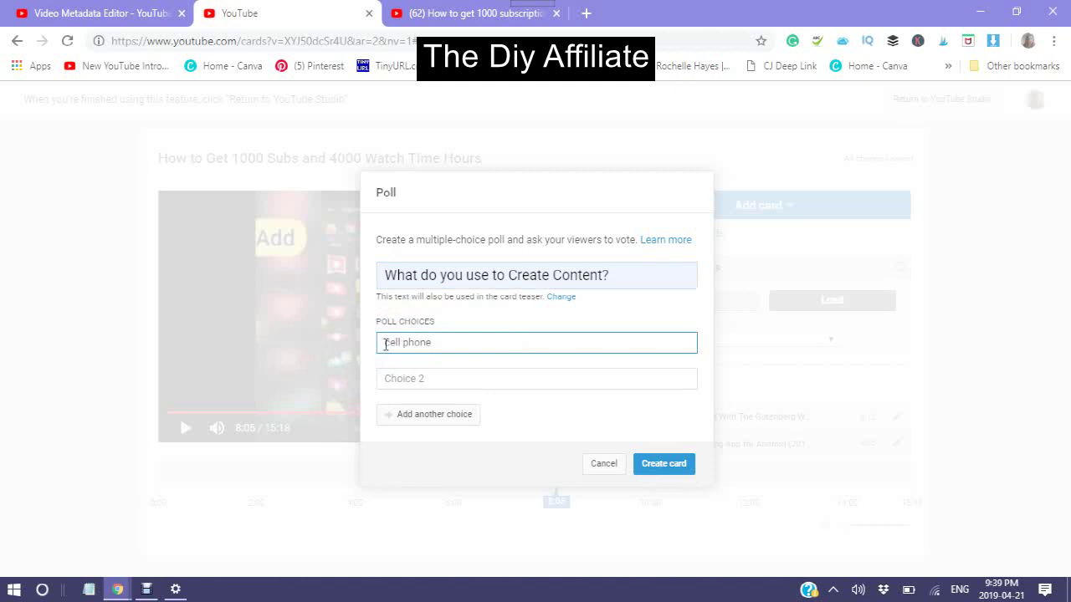
click(385, 343)
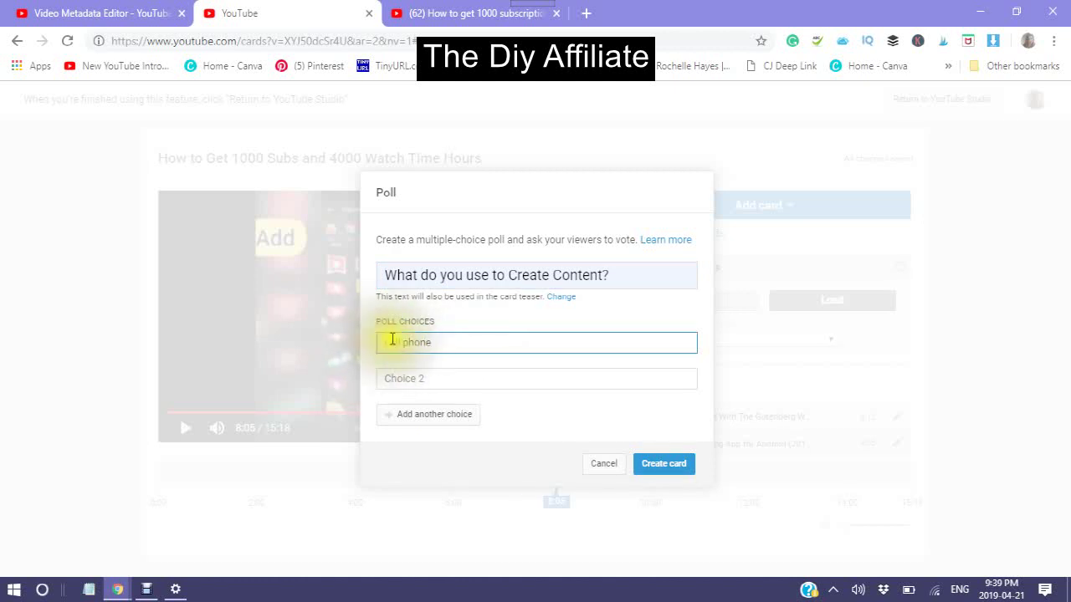
click(385, 342)
click(385, 343)
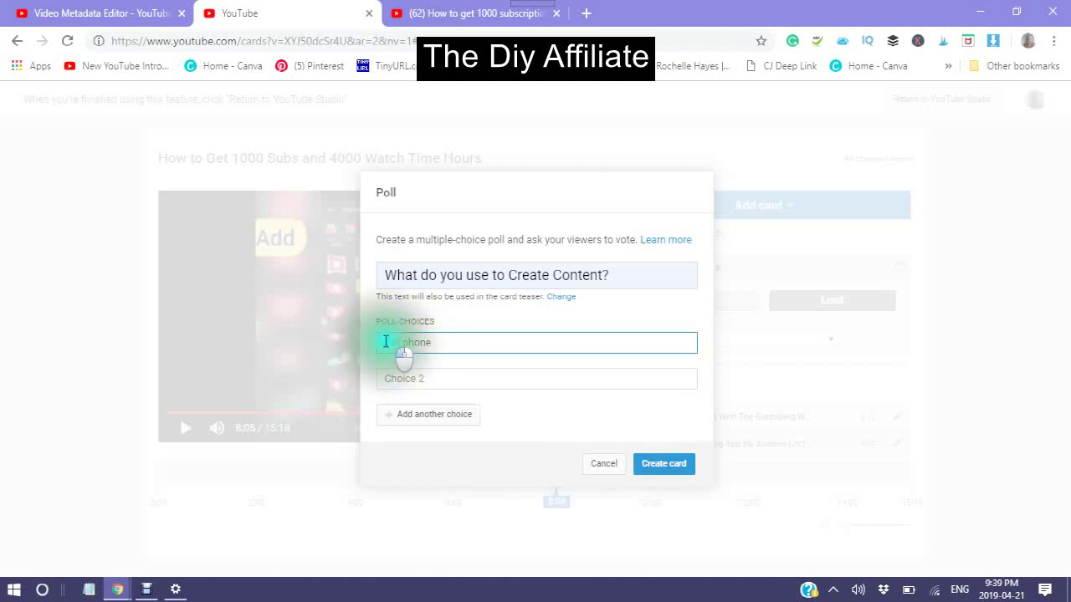
click(384, 342)
click(394, 342)
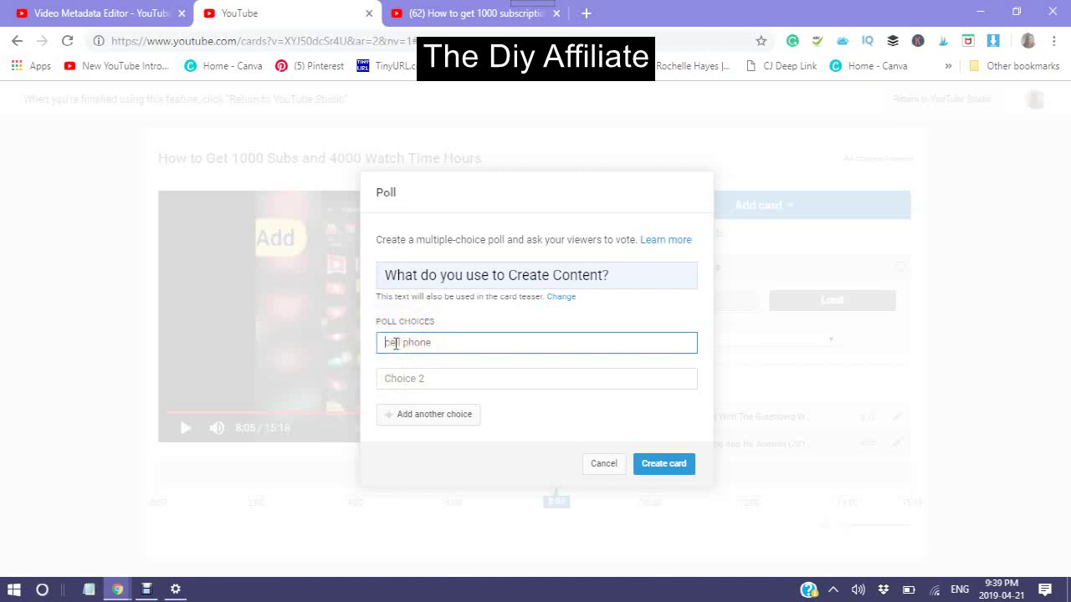
click(384, 342)
click(379, 342)
click(389, 342)
text(C)
Step: Set the second poll choice to "Computer" and add a third choice, "Tablet"
click(390, 365)
click(387, 377)
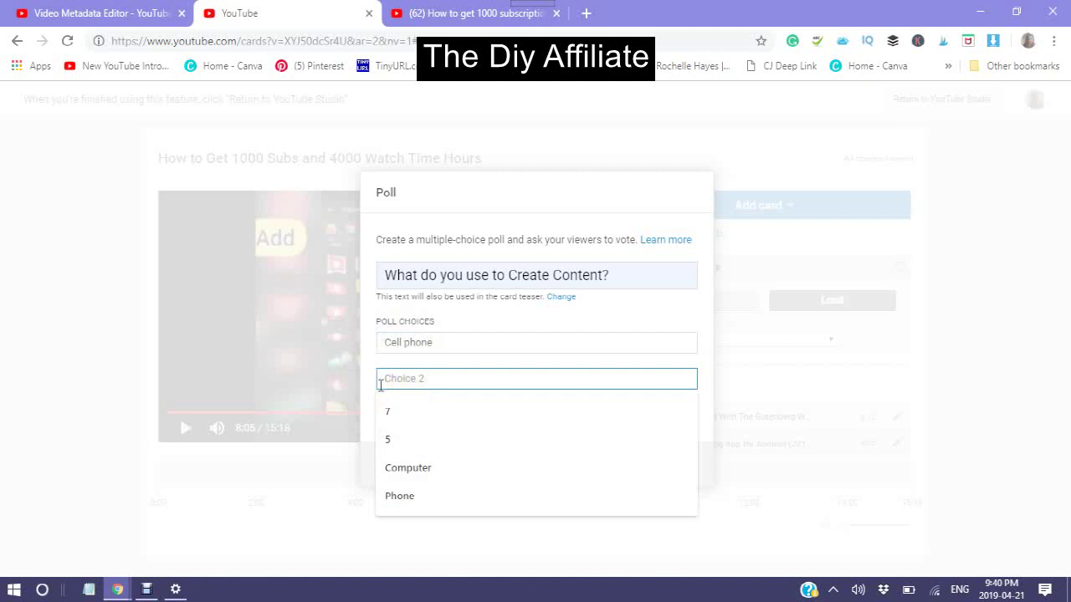
click(402, 469)
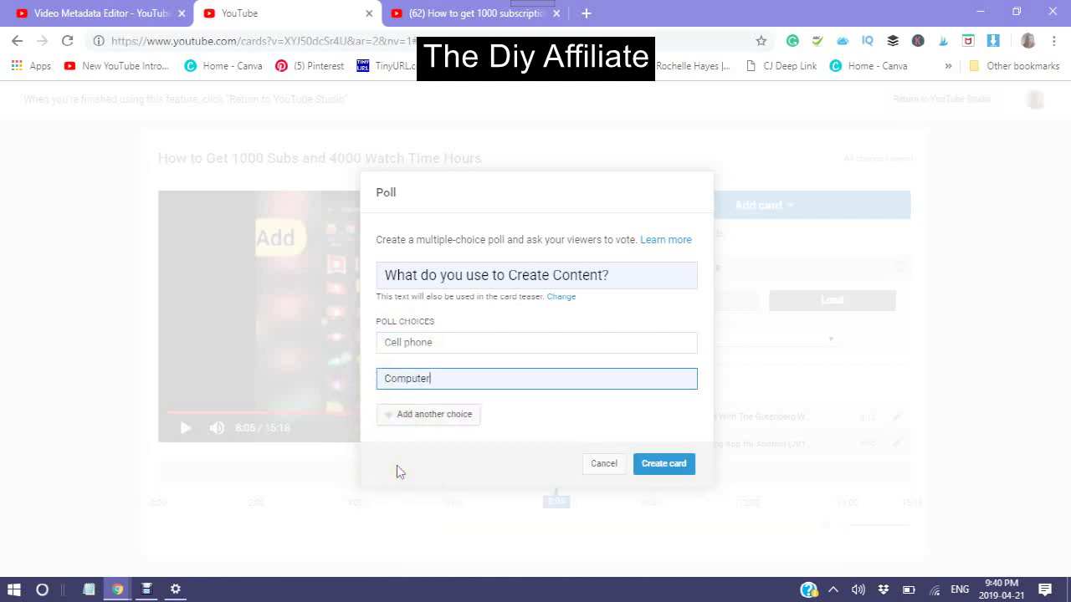
click(387, 417)
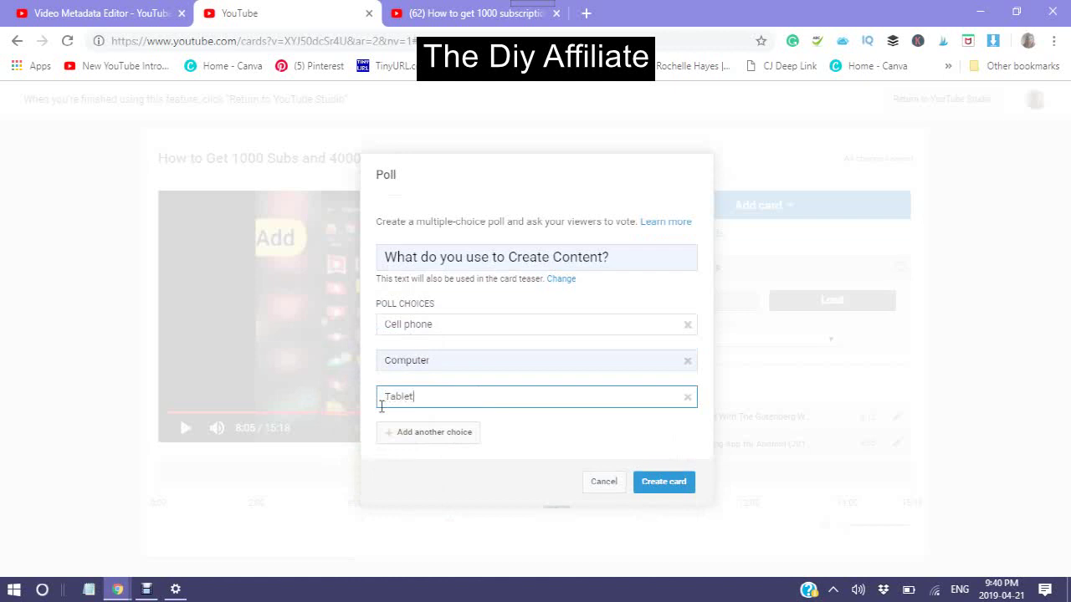
Step: Add "Leave a comment" as the fourth poll choice and create the poll card
click(407, 435)
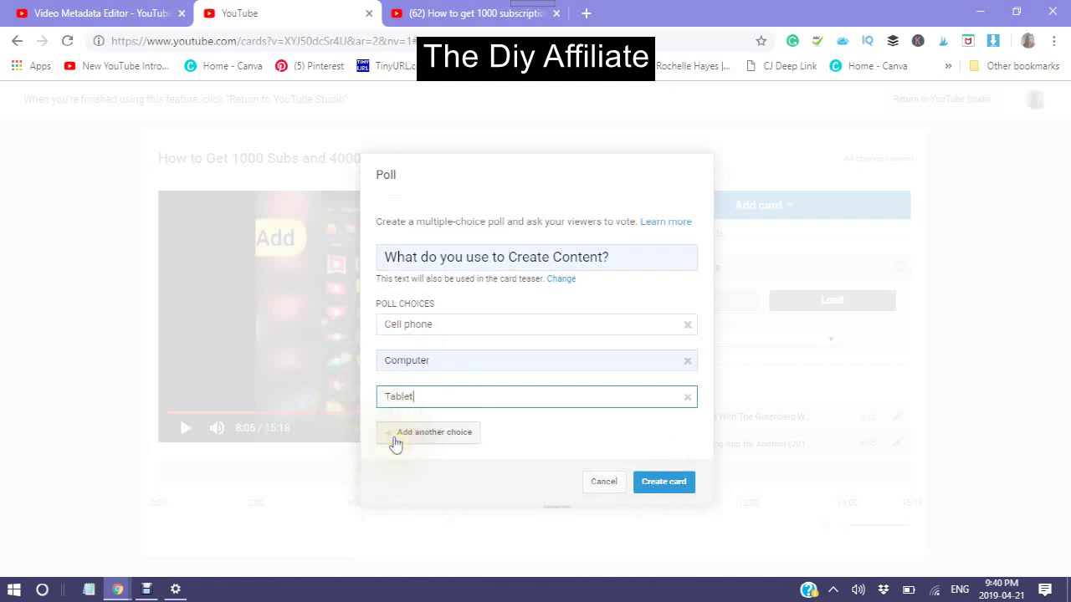
click(380, 439)
click(385, 439)
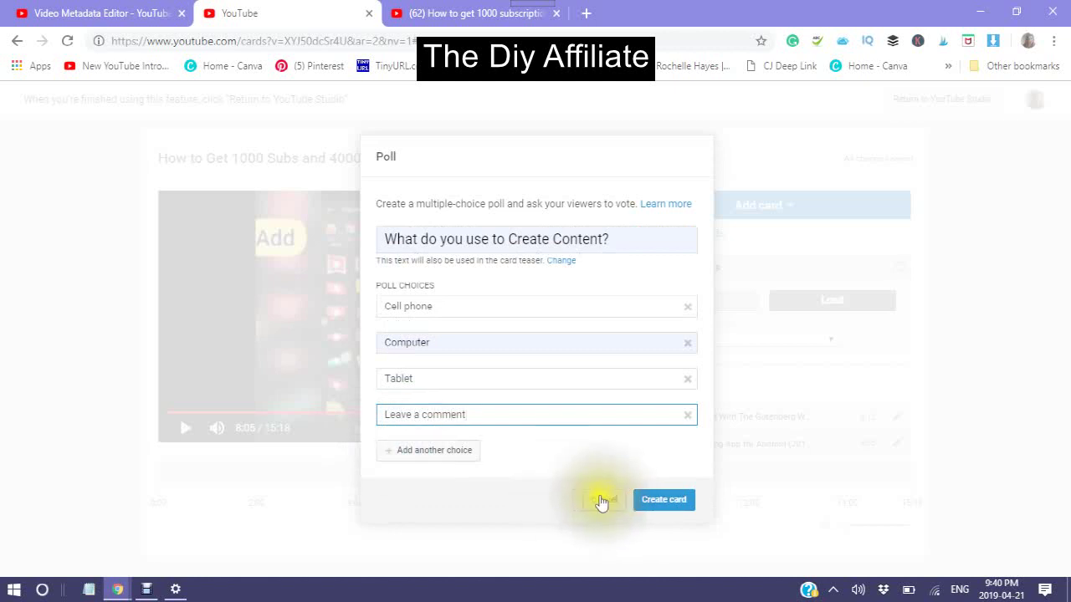
click(666, 500)
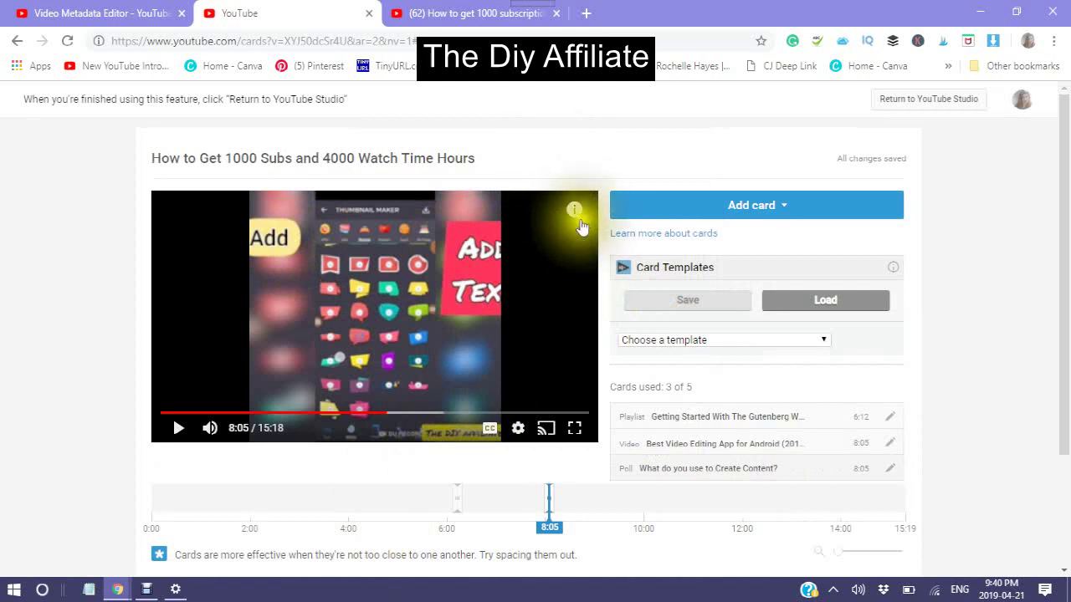
Step: Open the card list in the video preview to examine the new poll, and move the playhead to 9:05
click(576, 217)
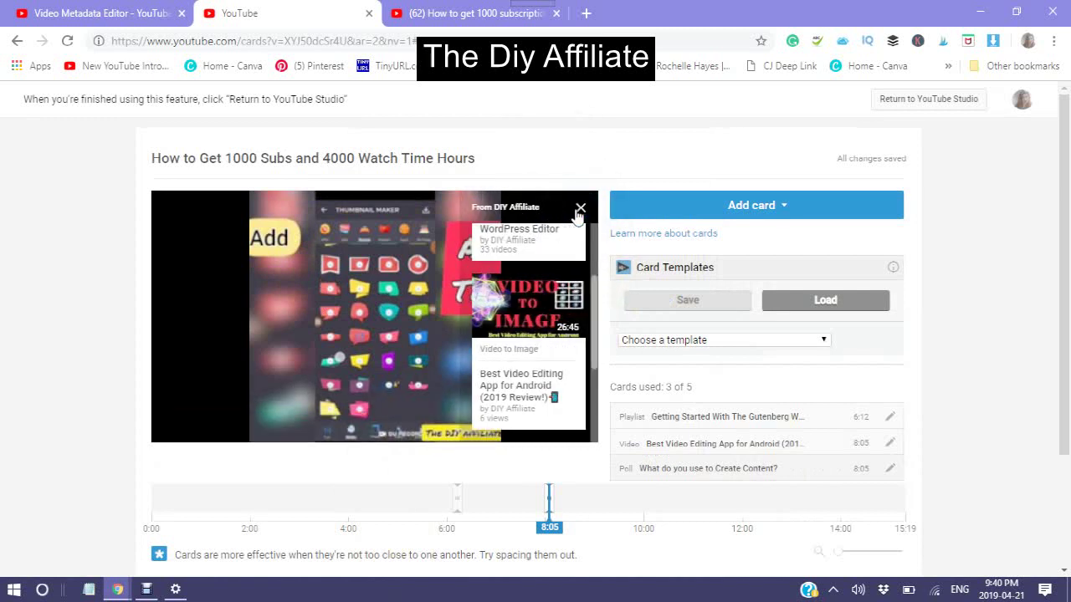
scroll(512, 337, down, 3)
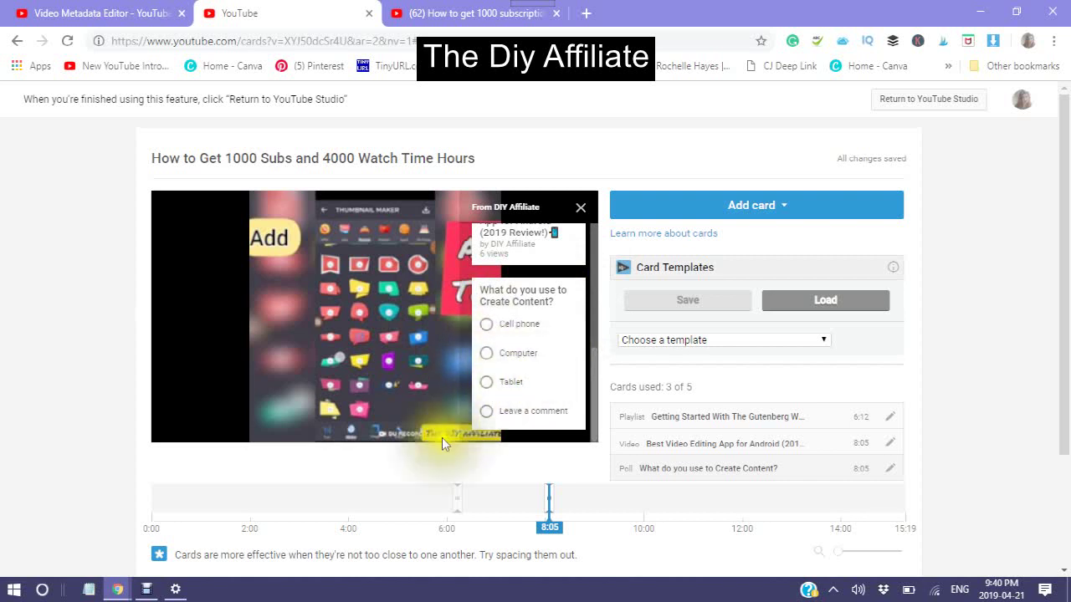
click(598, 503)
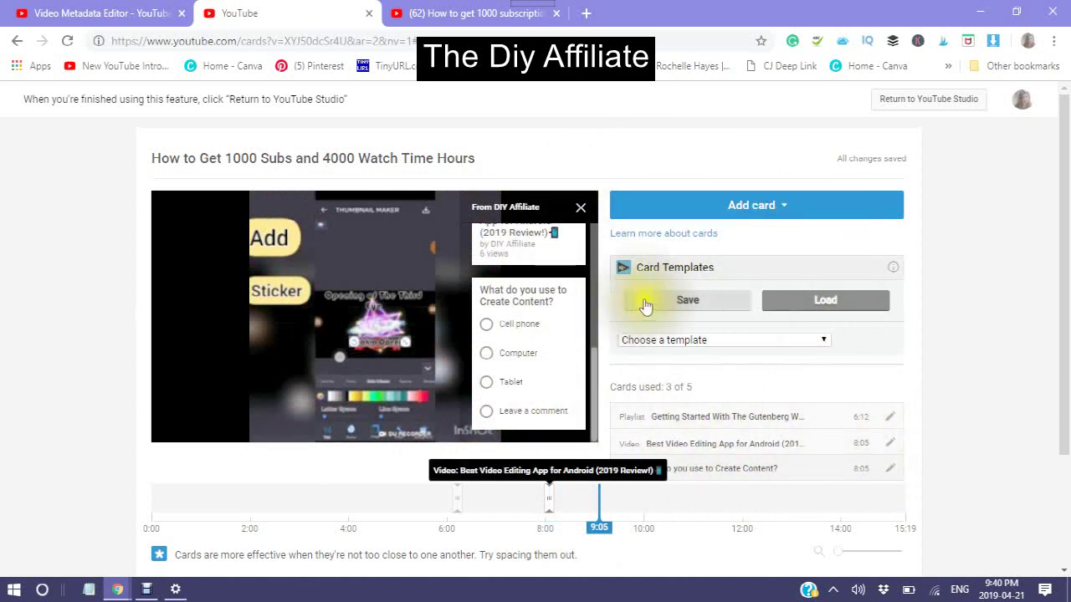
Step: Save the video's cards as a card template named "How to Get 1000 Subs and 4000 Watch Time Hours"
click(696, 309)
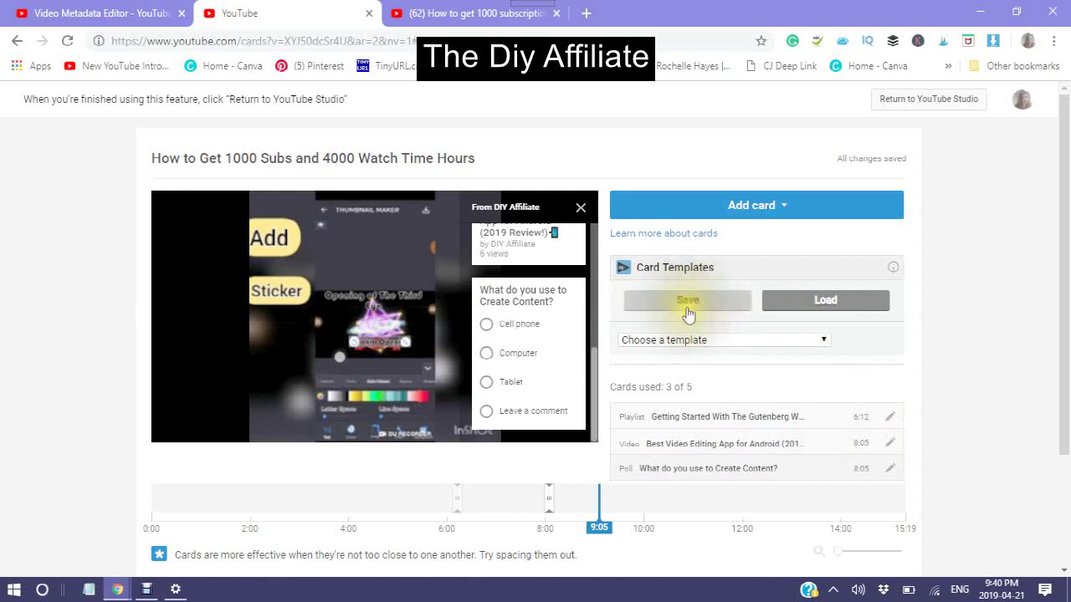
click(687, 307)
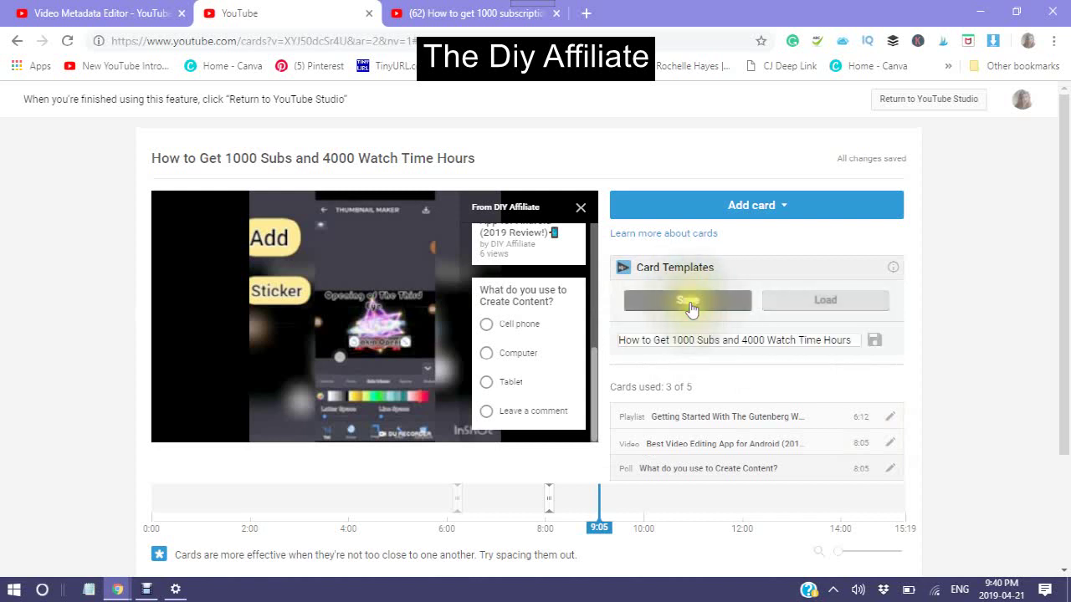
click(875, 340)
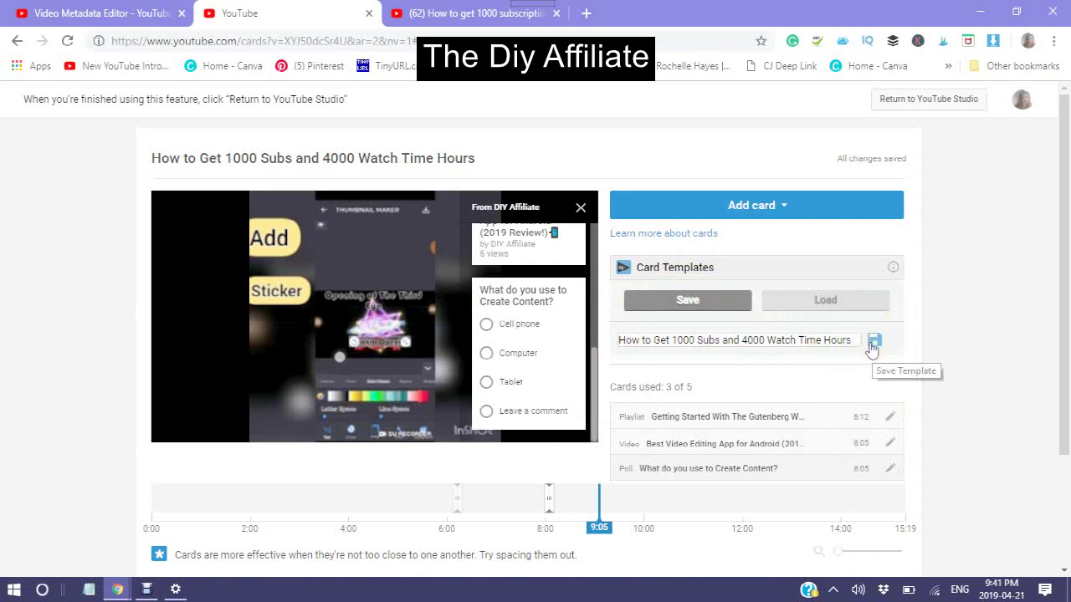
click(873, 348)
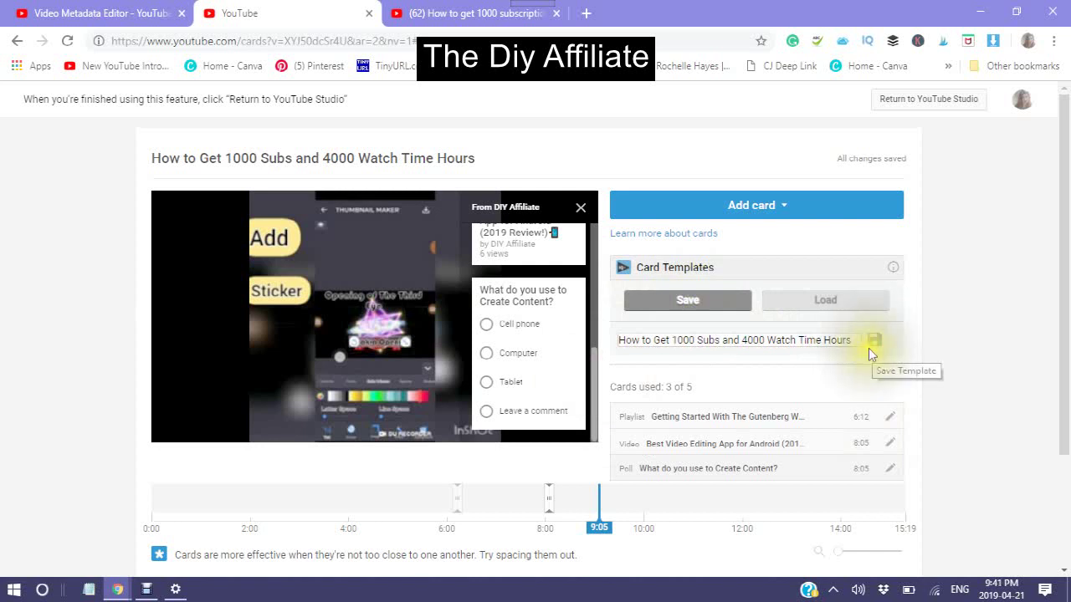
click(870, 346)
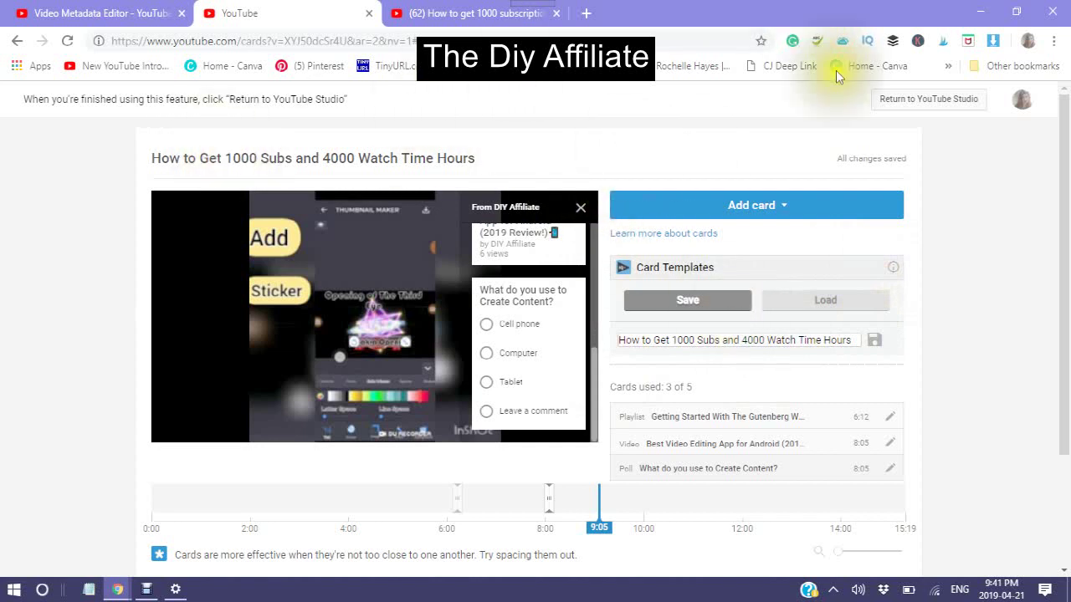
Step: Leave the card editor for the video's metadata page in YouTube Studio and open its End screen editor
click(926, 101)
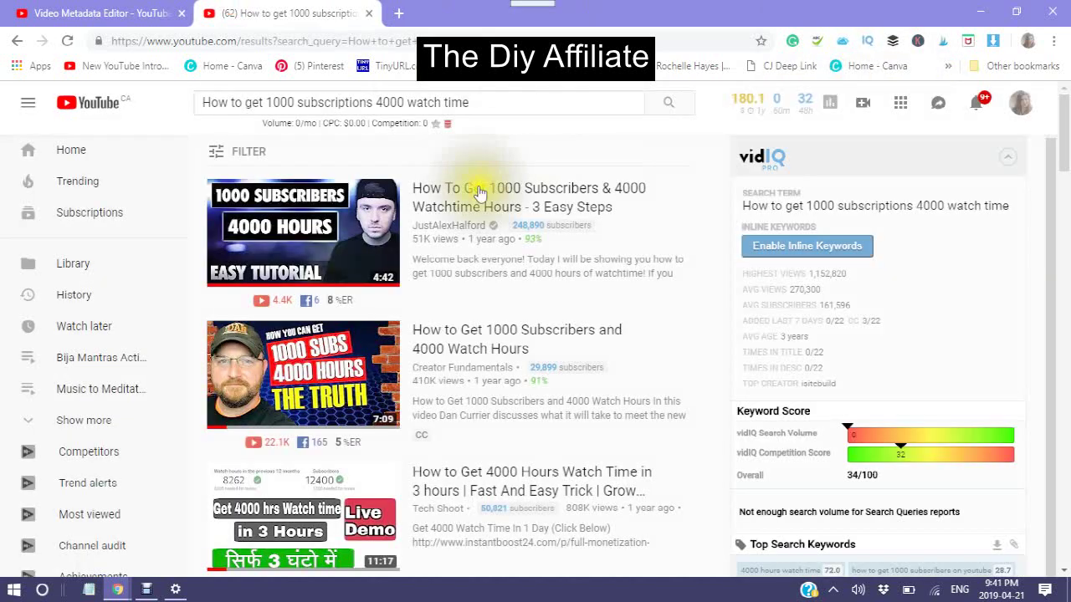
click(113, 21)
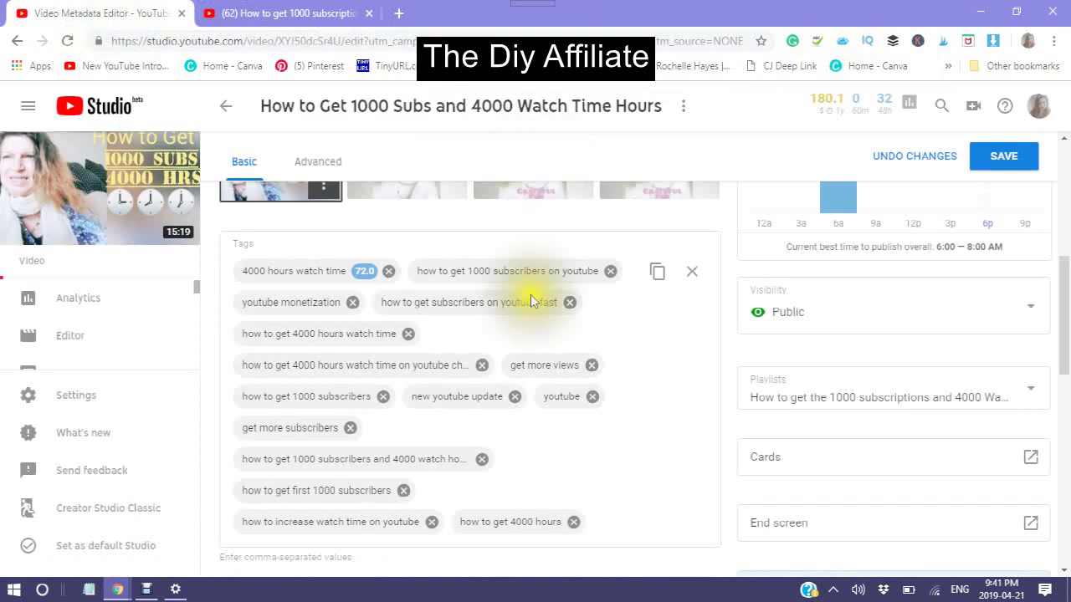
click(1026, 534)
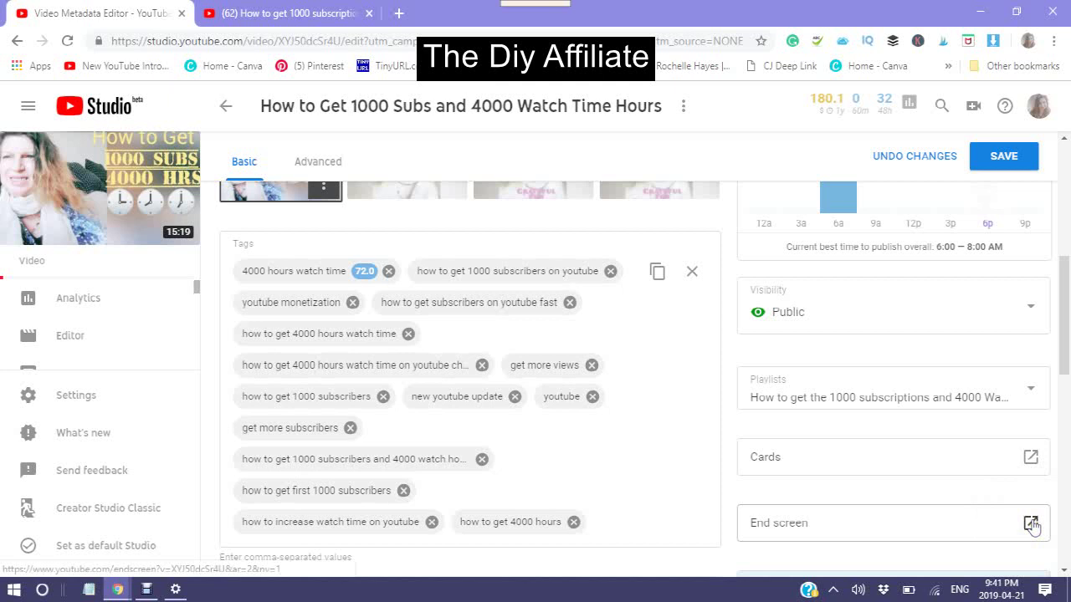
click(1031, 524)
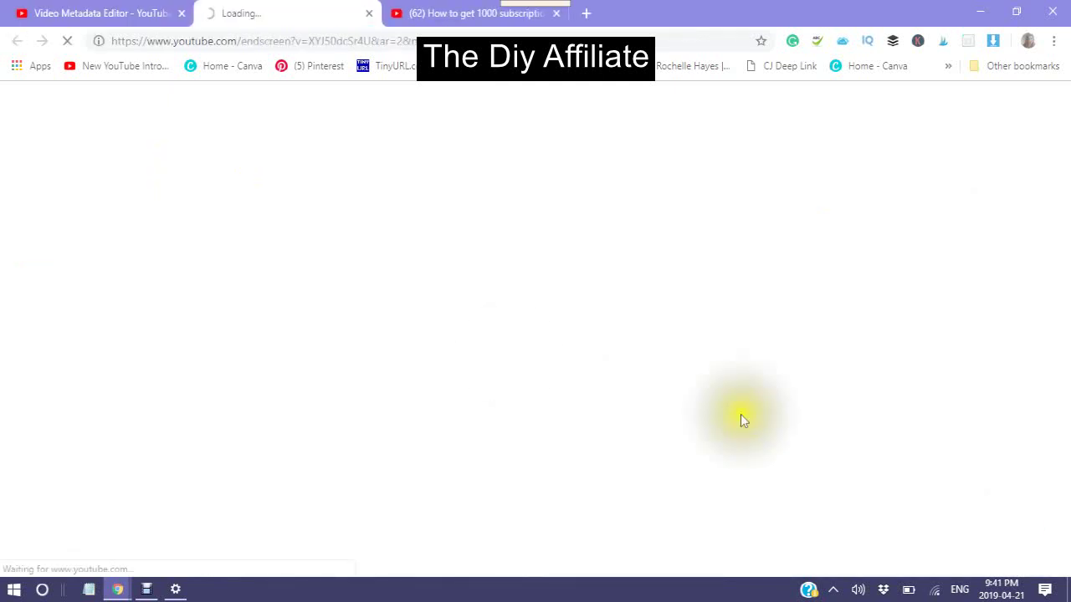
click(5, 306)
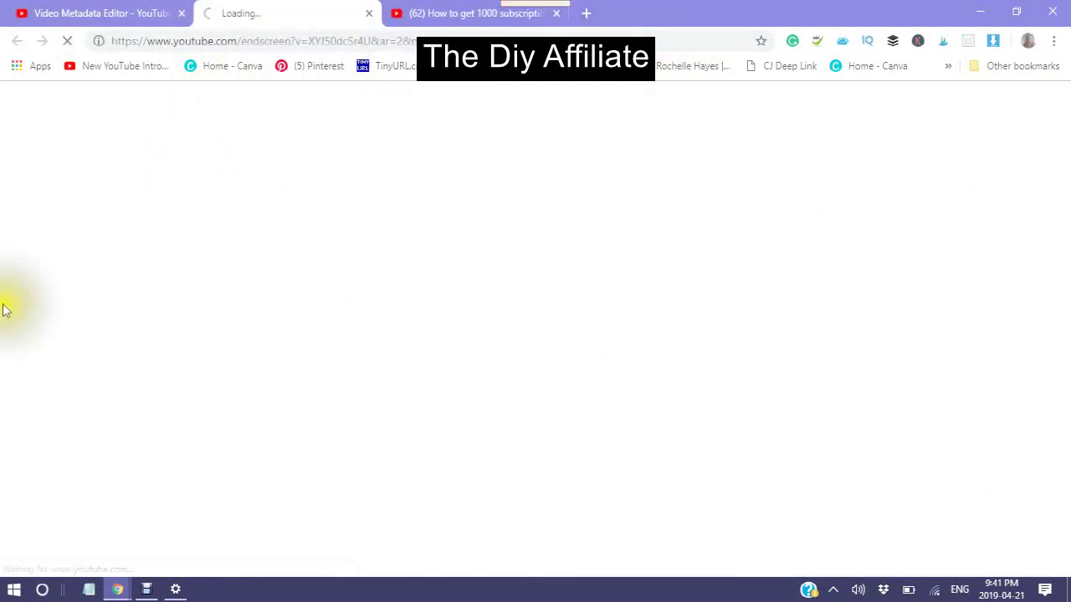
click(42, 266)
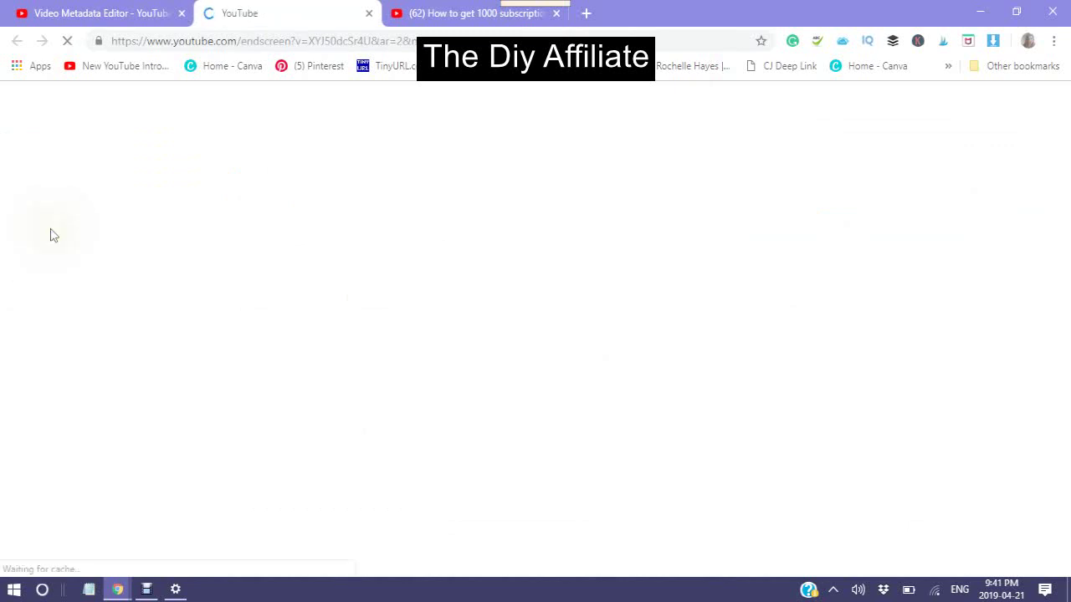
click(47, 236)
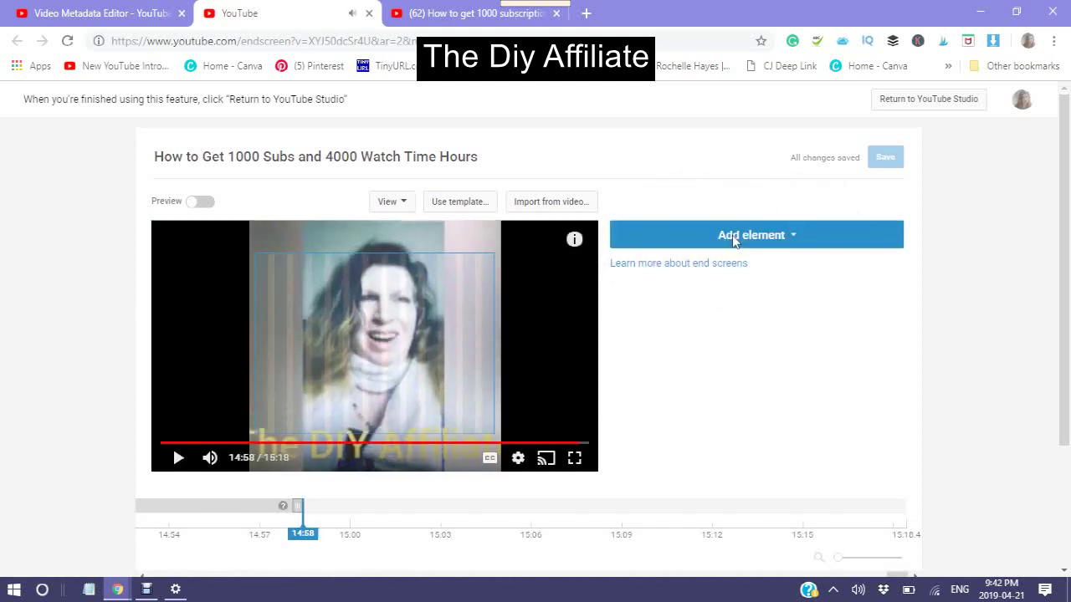
Step: Add a Video or Playlist element to the end screen that features the most recent upload
click(791, 240)
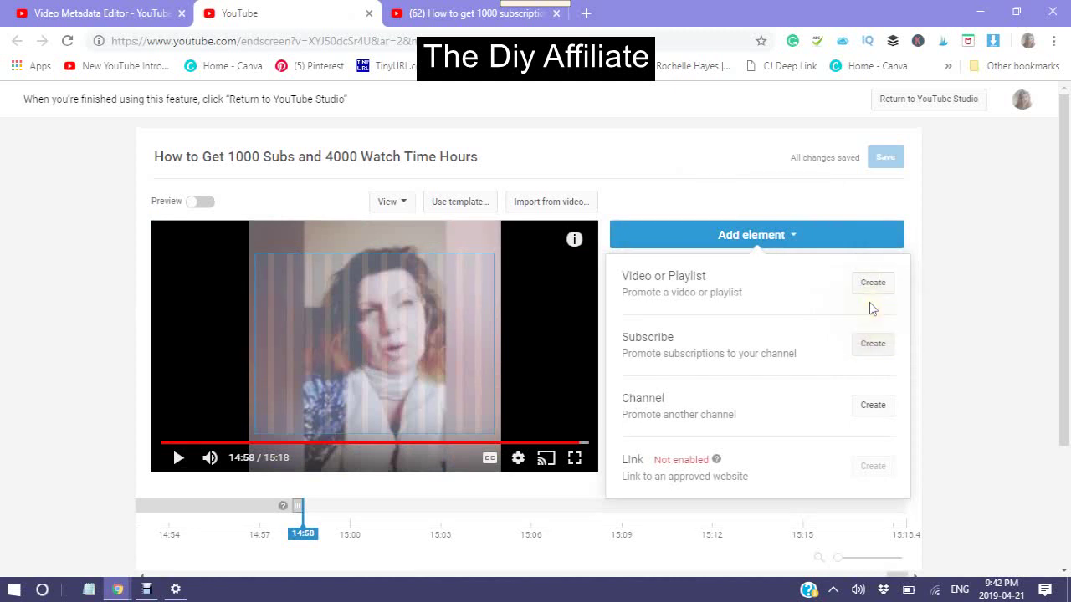
click(877, 294)
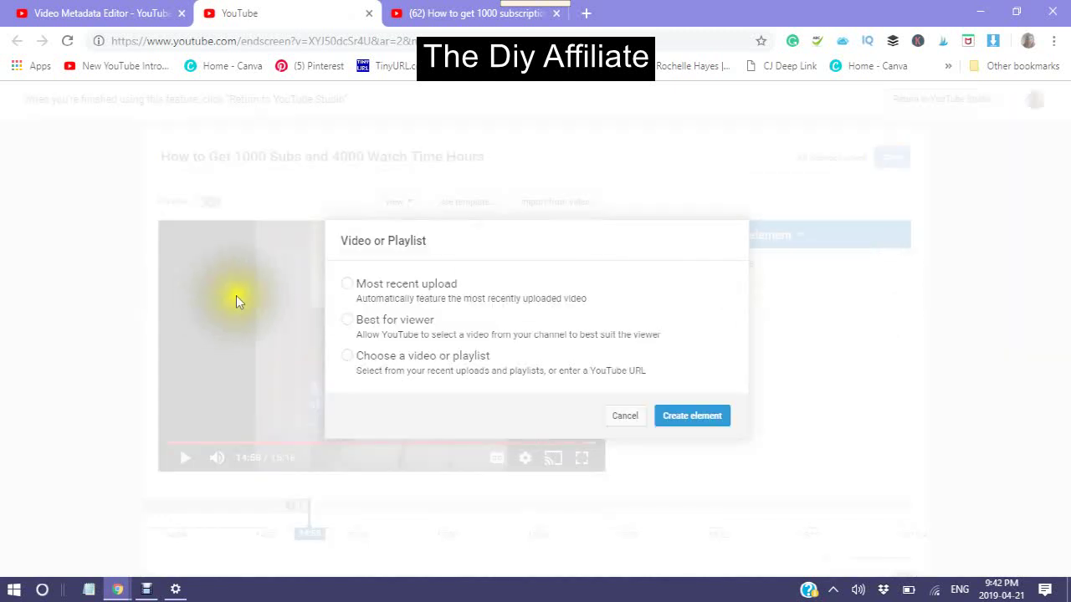
click(347, 294)
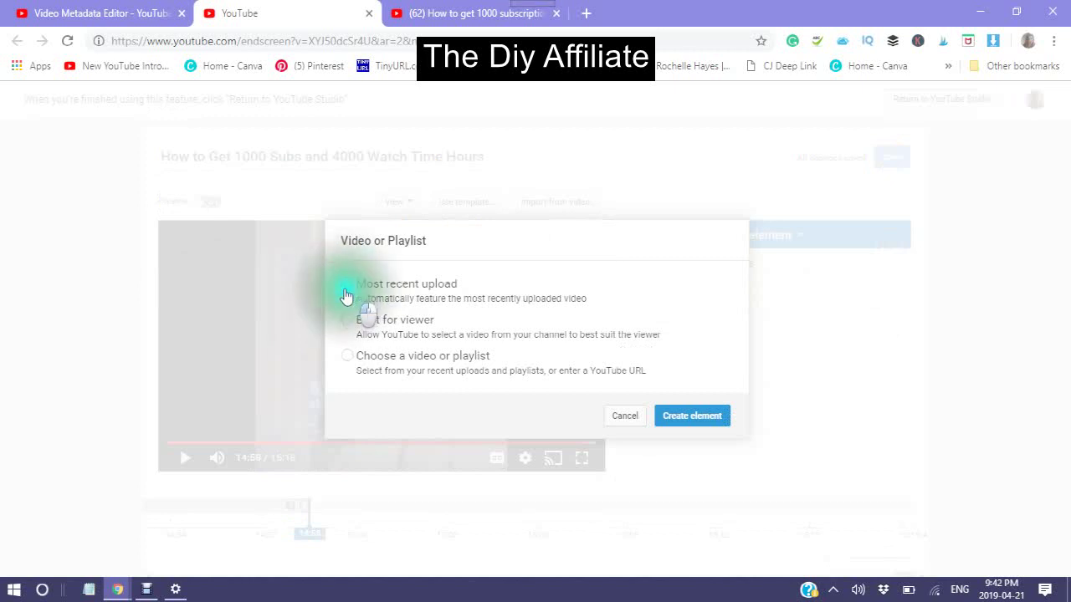
click(691, 416)
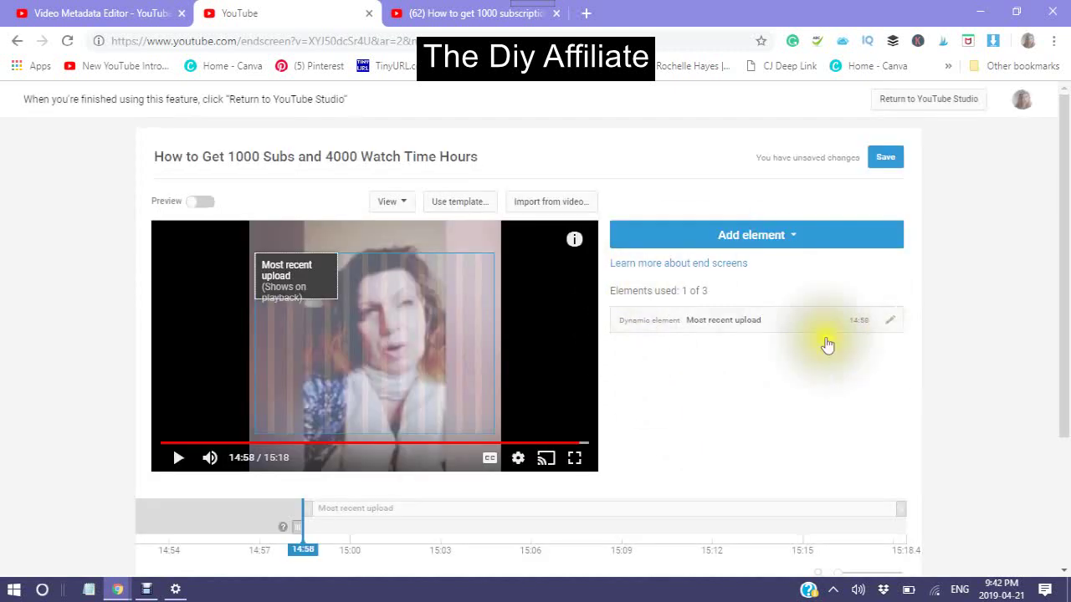
click(794, 238)
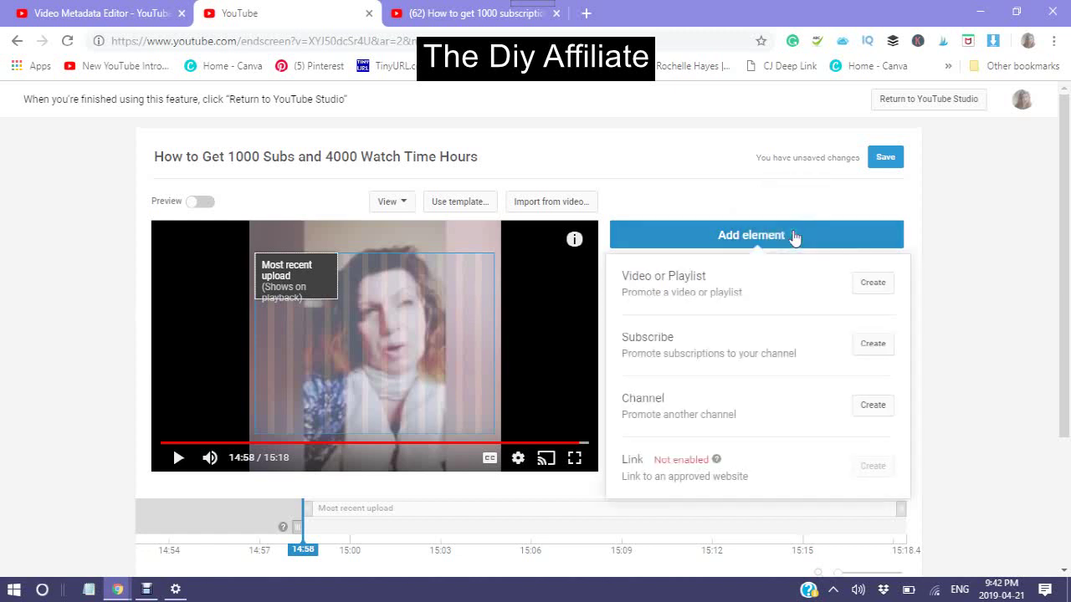
click(871, 284)
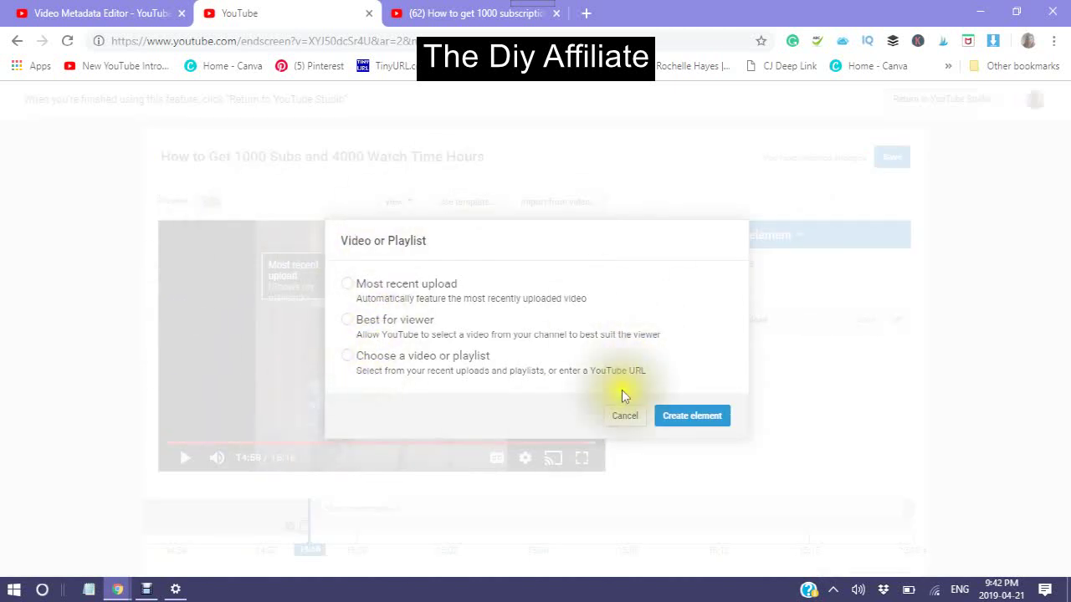
click(623, 418)
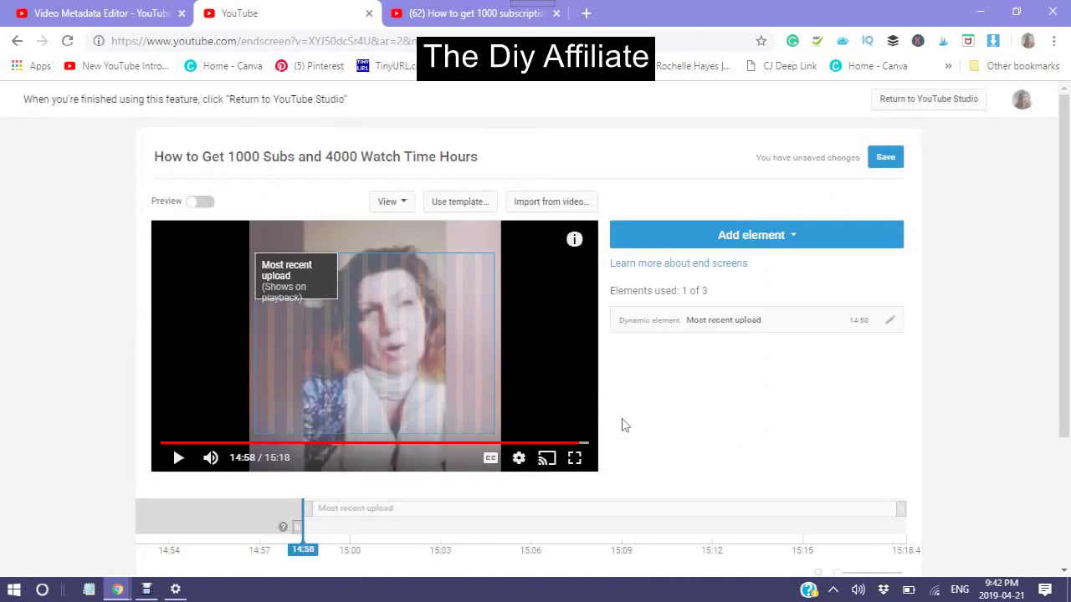
Step: Replace the current end screen with the template that has a Subscribe element between two videos, and try to save it
click(467, 209)
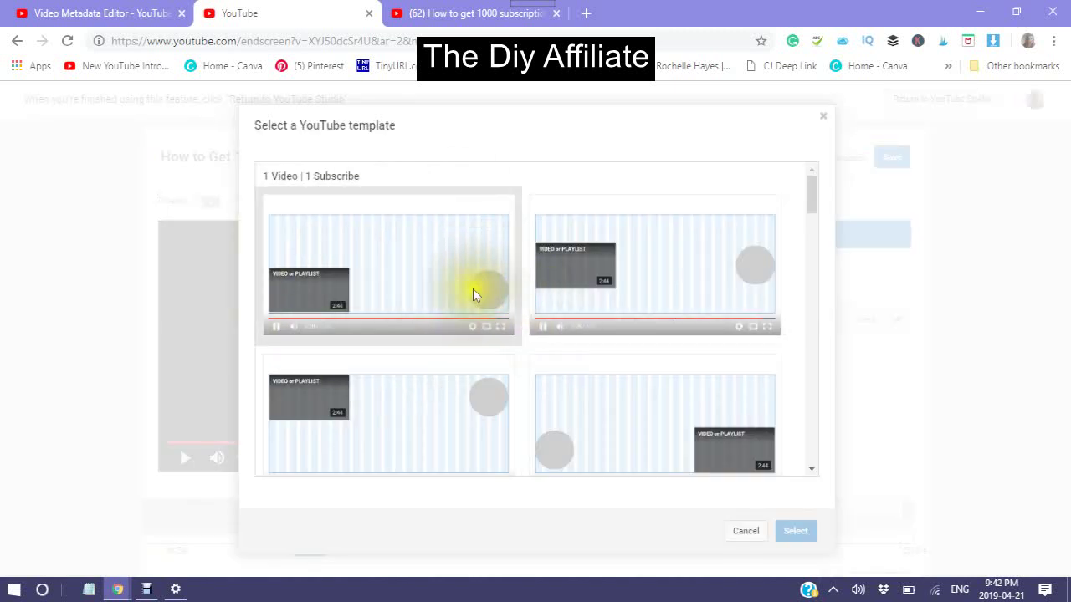
scroll(473, 293, down, 7)
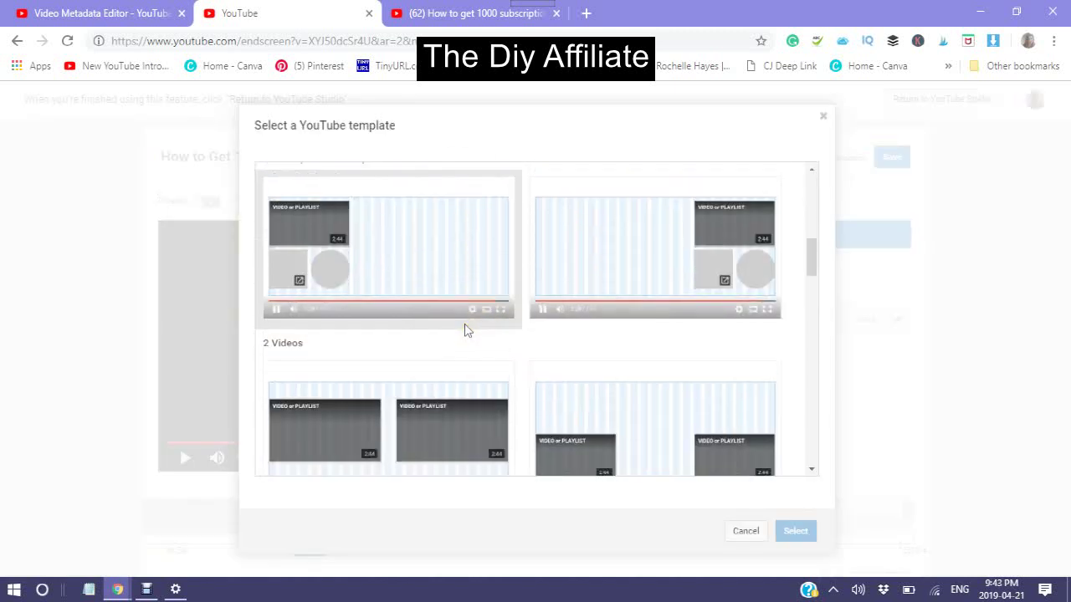
scroll(478, 334, down, 5)
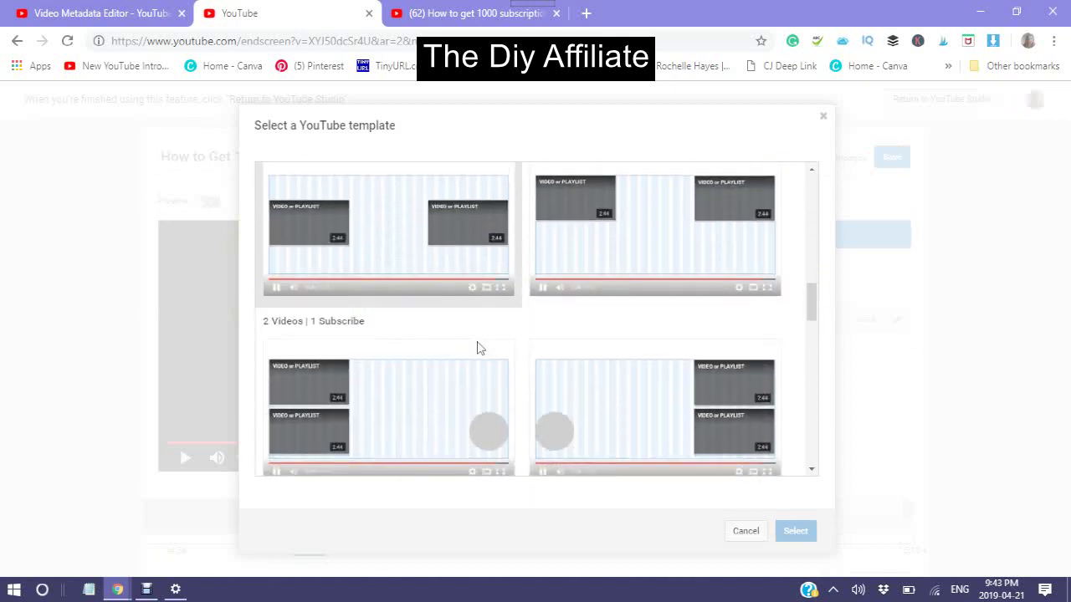
scroll(479, 348, down, 3)
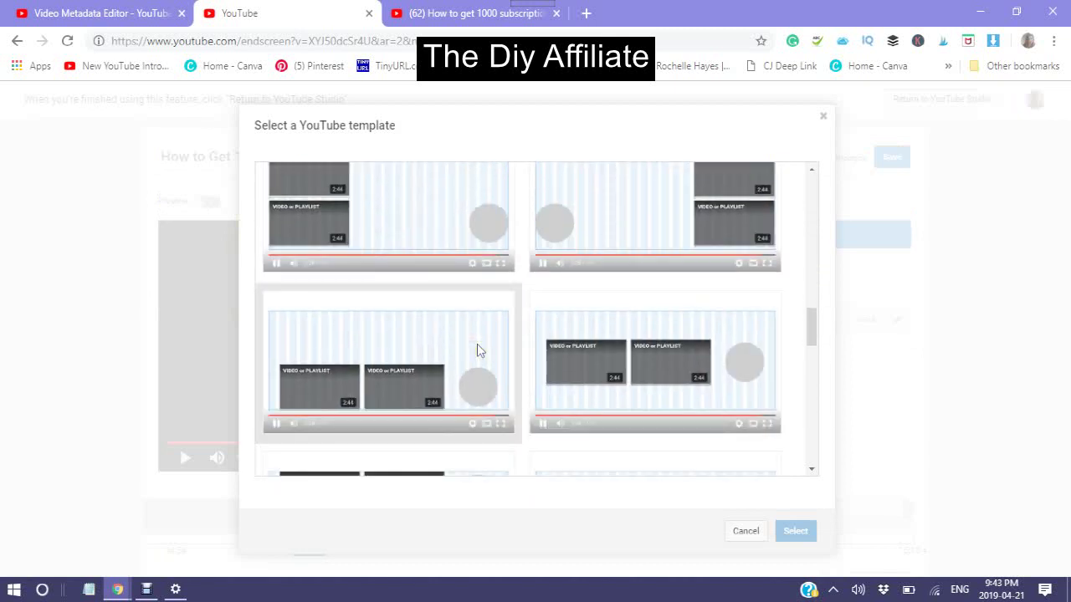
scroll(477, 350, down, 3)
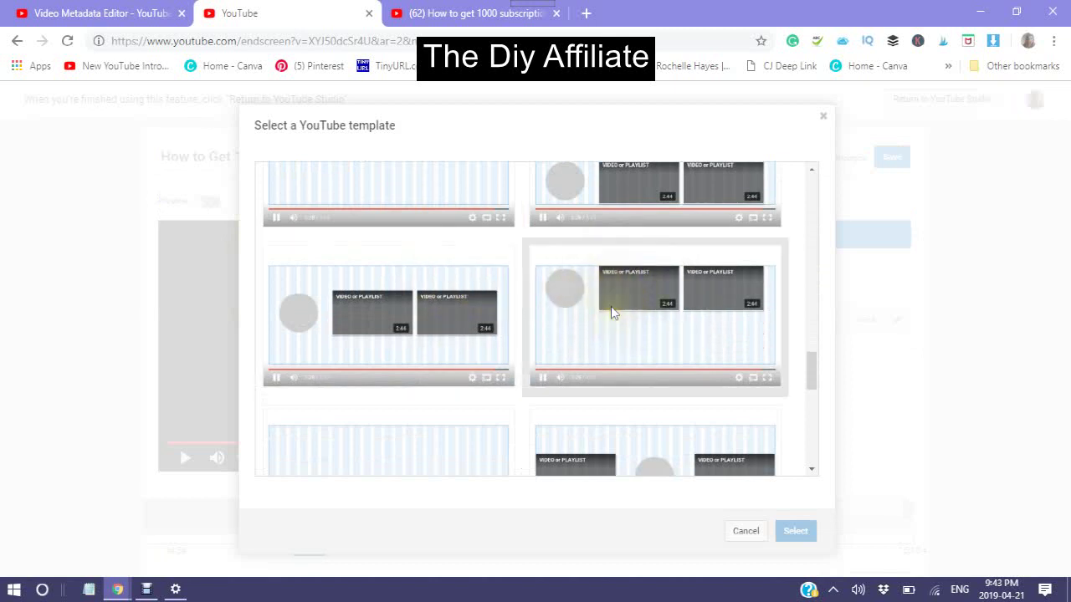
click(593, 458)
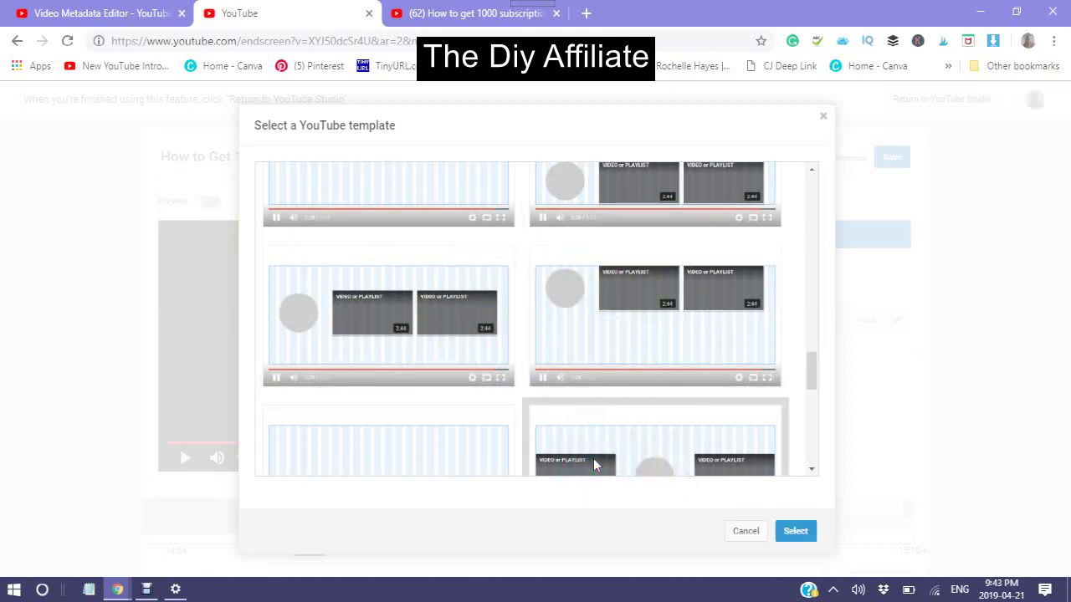
click(794, 533)
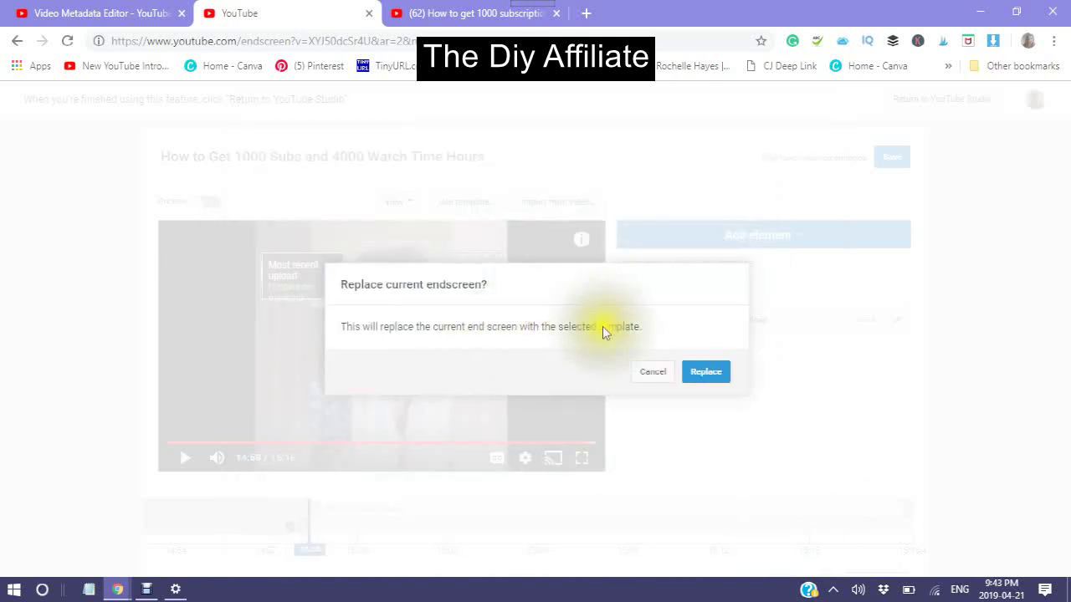
click(704, 375)
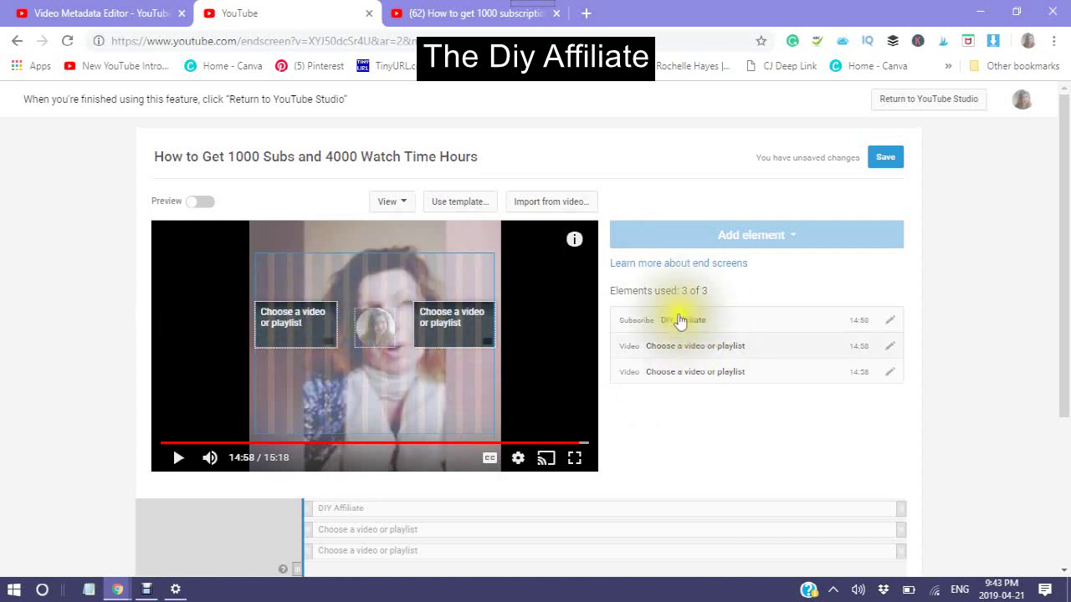
click(889, 158)
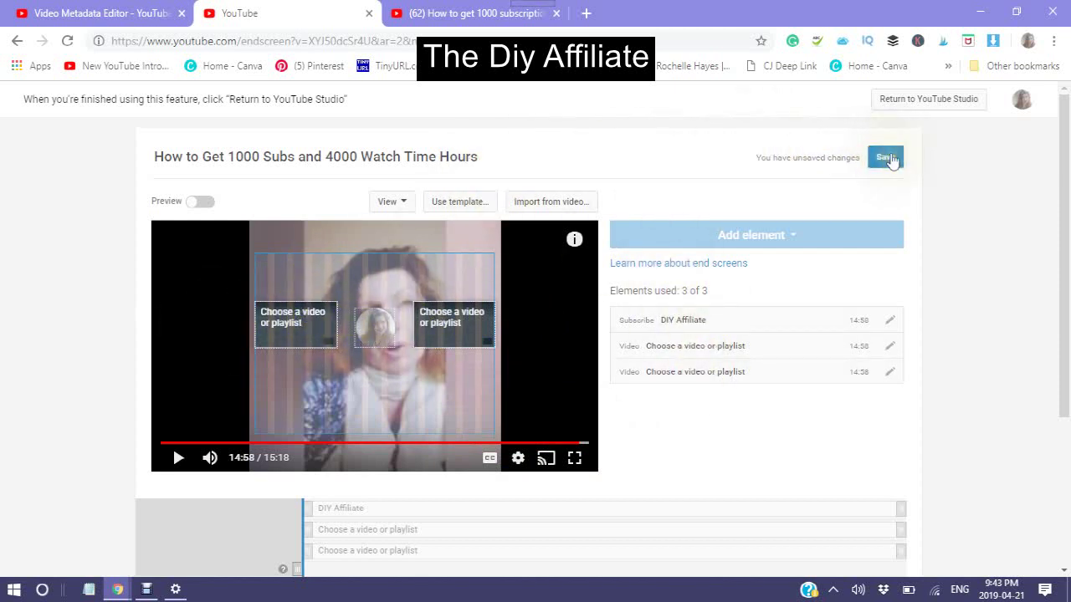
click(888, 161)
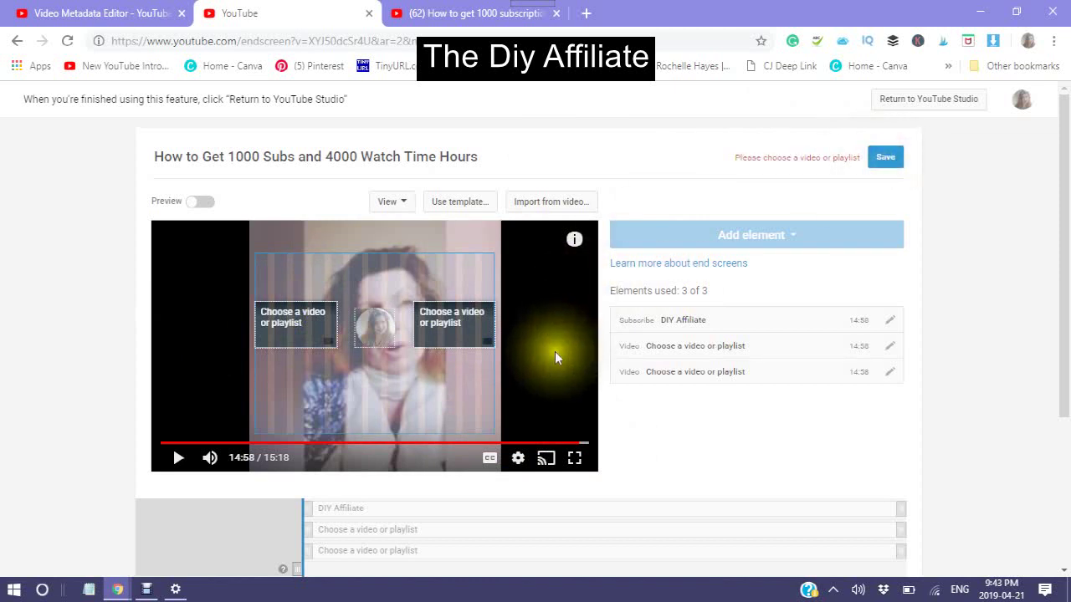
Step: Set the end screen's left video element to the upload "Best Video Editing App for Android (2019 Review!)"
click(889, 350)
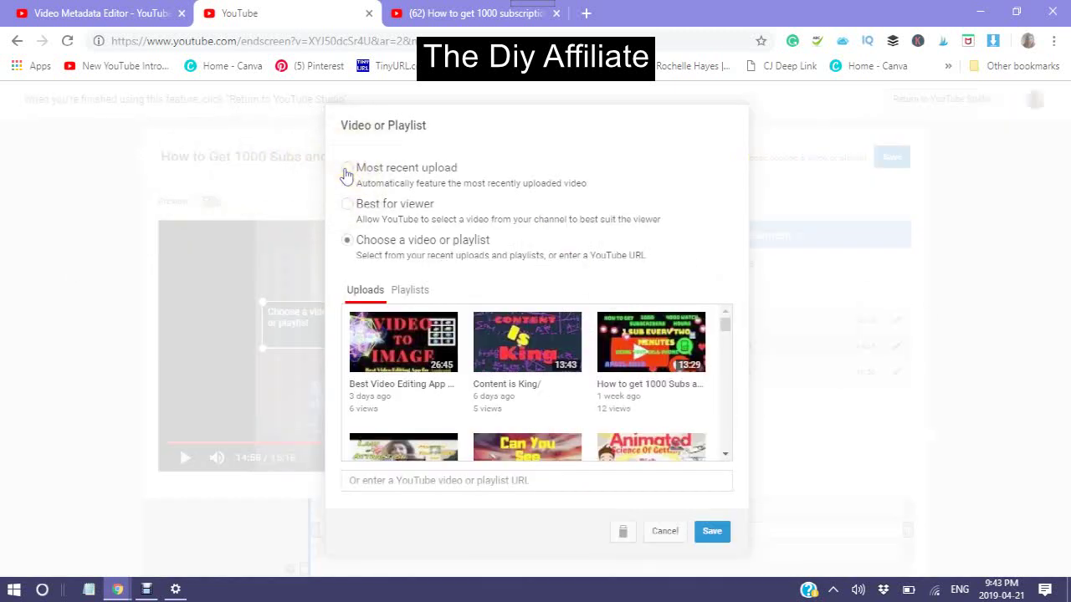
click(441, 374)
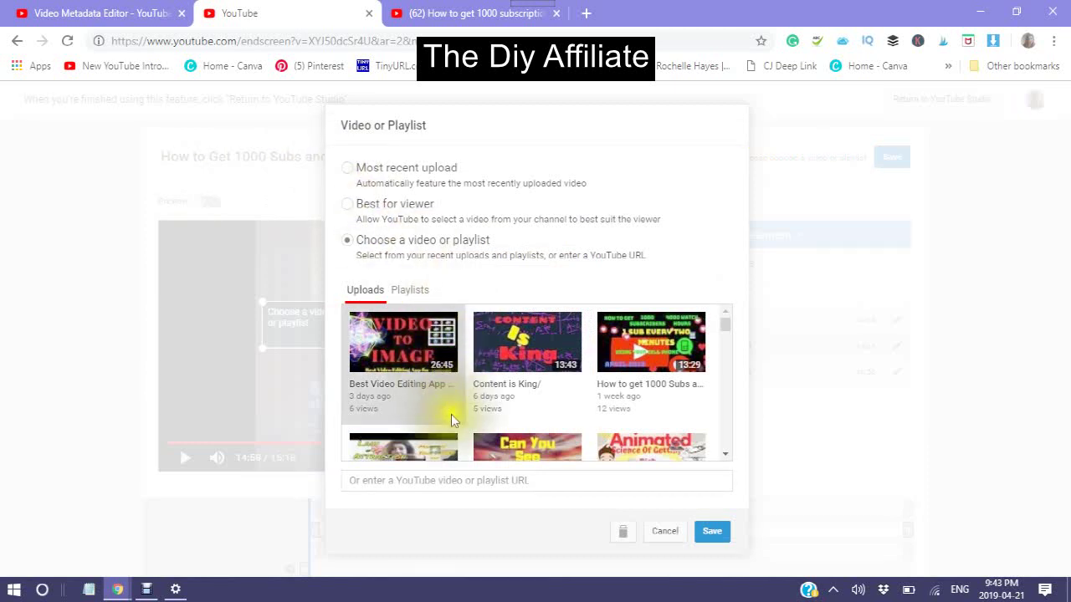
click(712, 532)
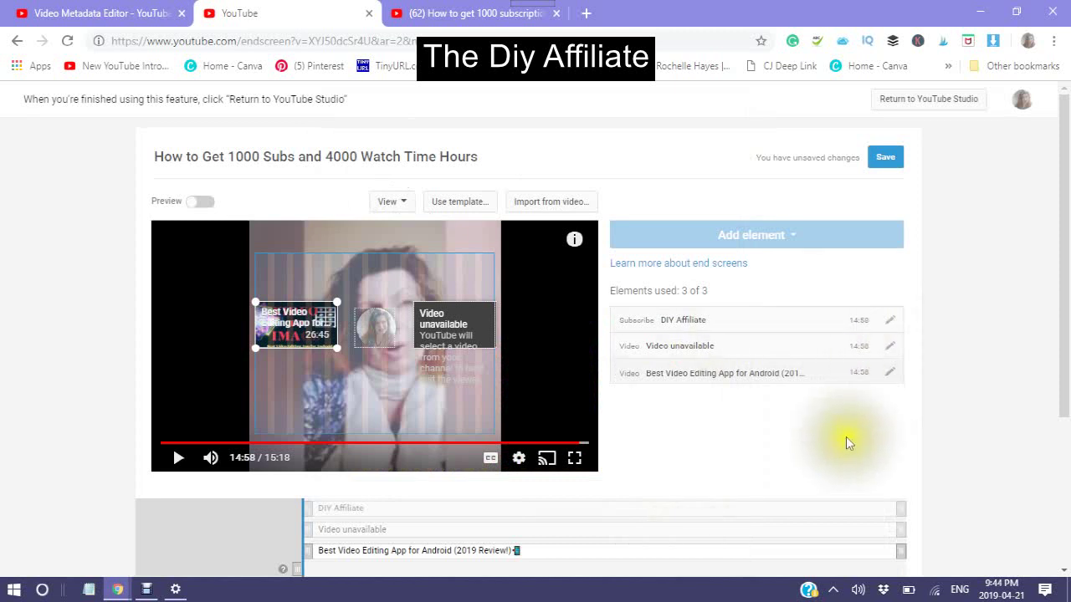
Step: Change the end screen's left video element to the upload "Content is King/" and try to save the end screen
click(889, 373)
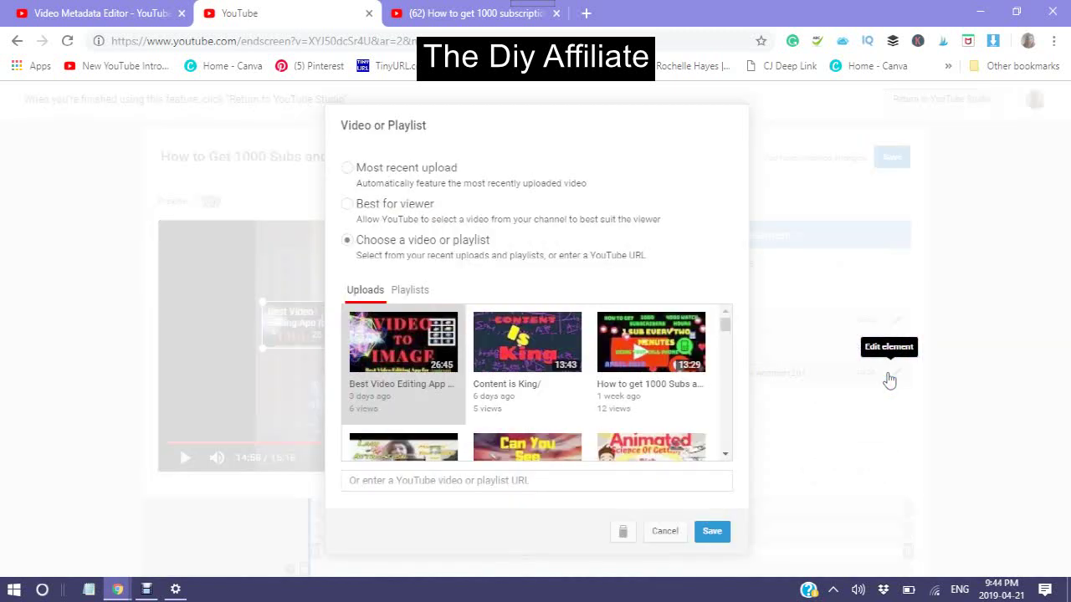
click(542, 364)
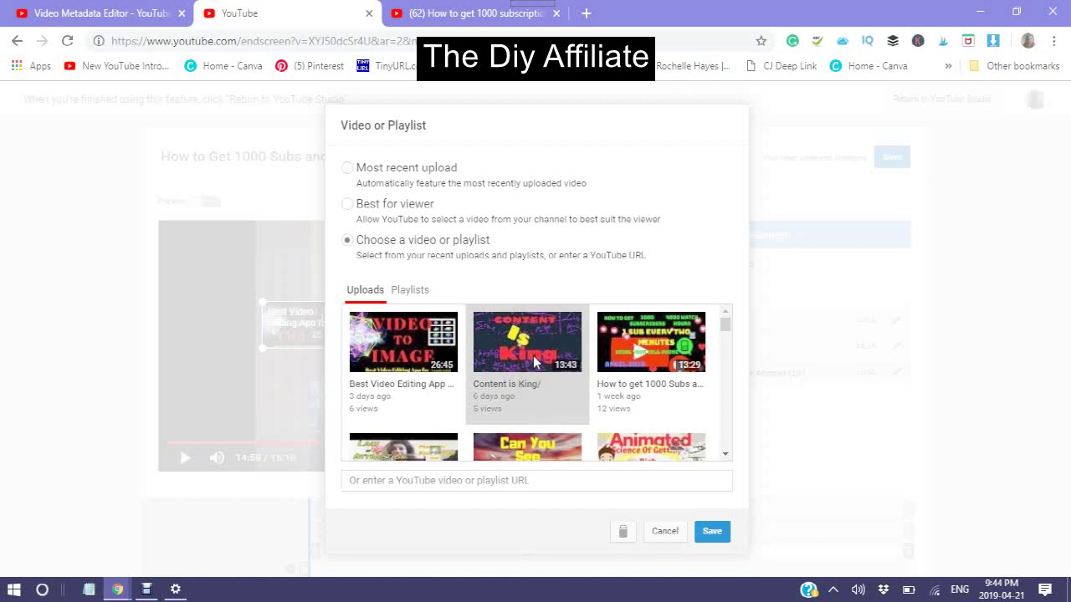
click(712, 532)
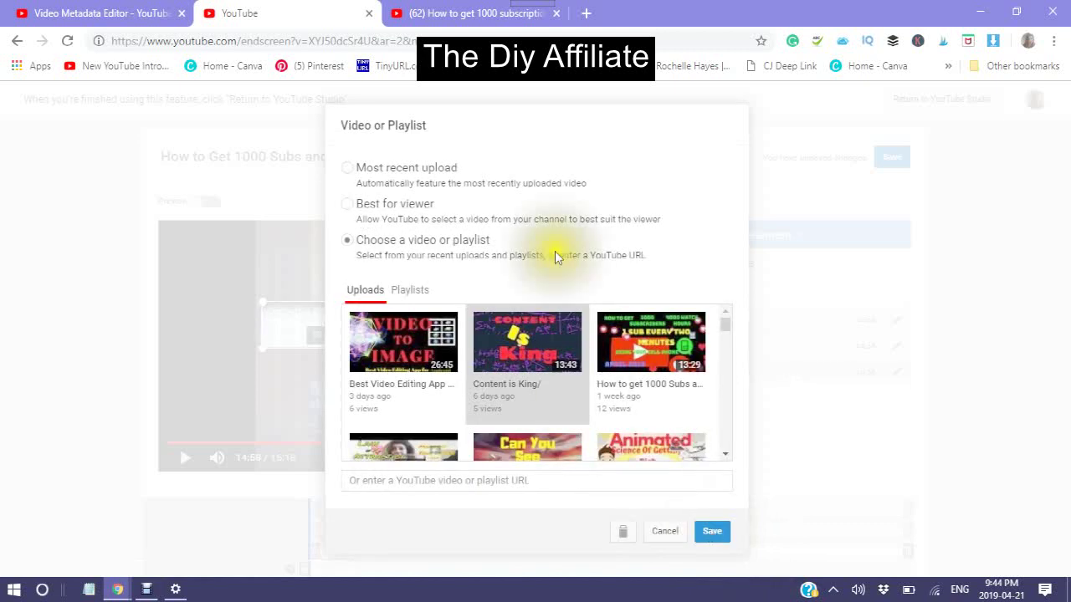
click(712, 536)
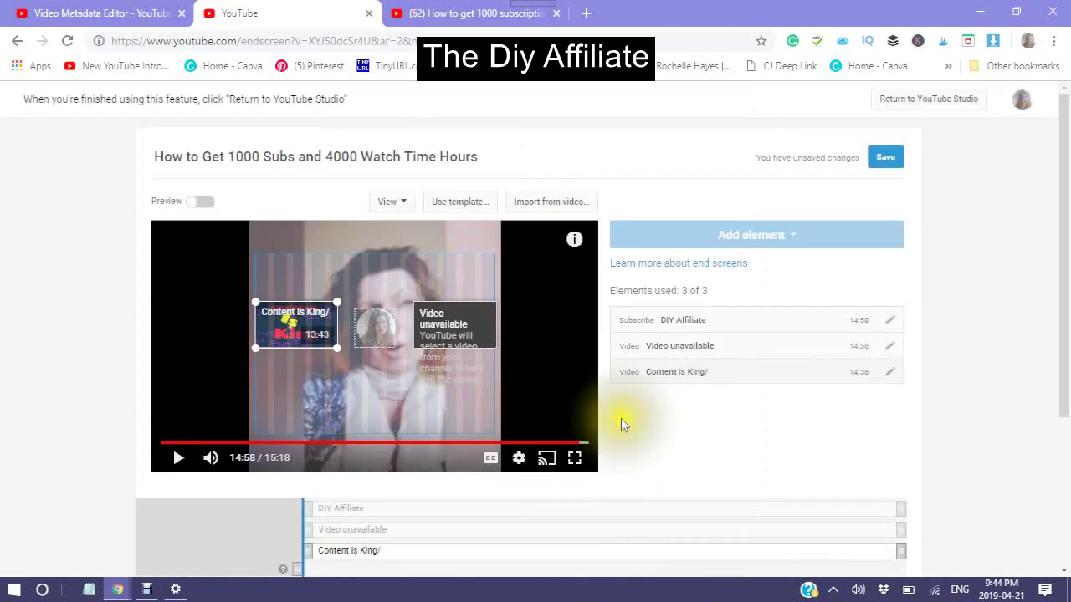
click(889, 163)
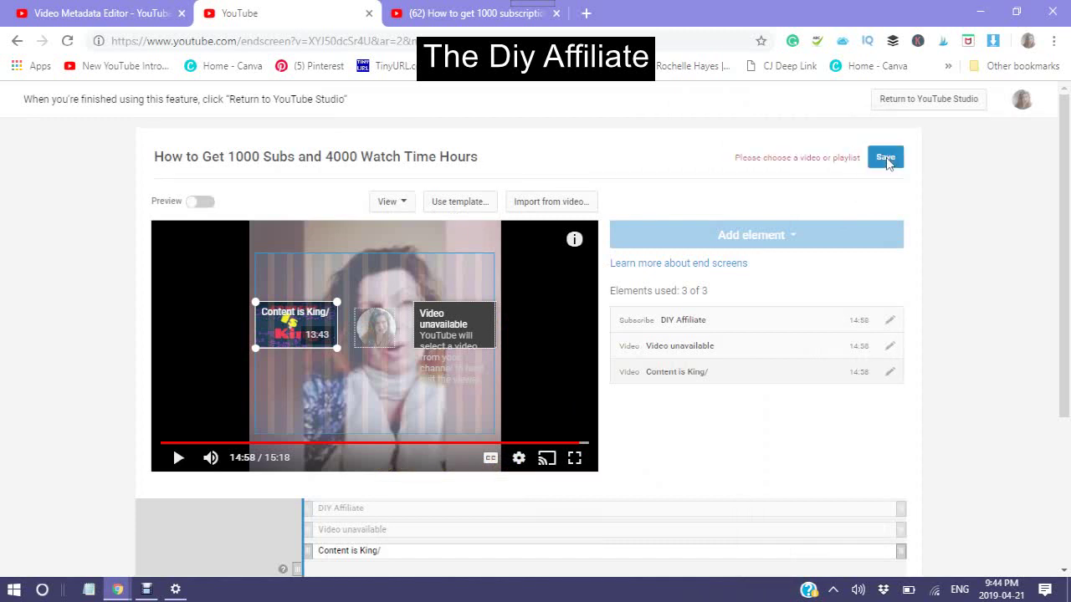
click(889, 163)
click(885, 163)
click(875, 163)
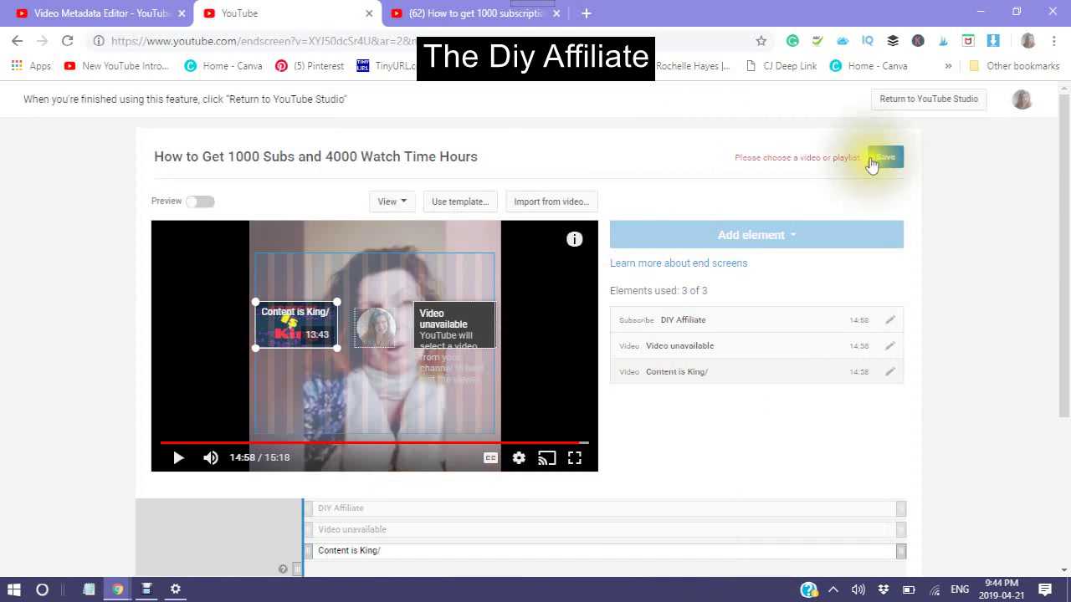
Step: Set the right video element to "How to get 1000 Subs and 4000 Watch Time Hours Fast Honest Way" and save the end screen
click(890, 354)
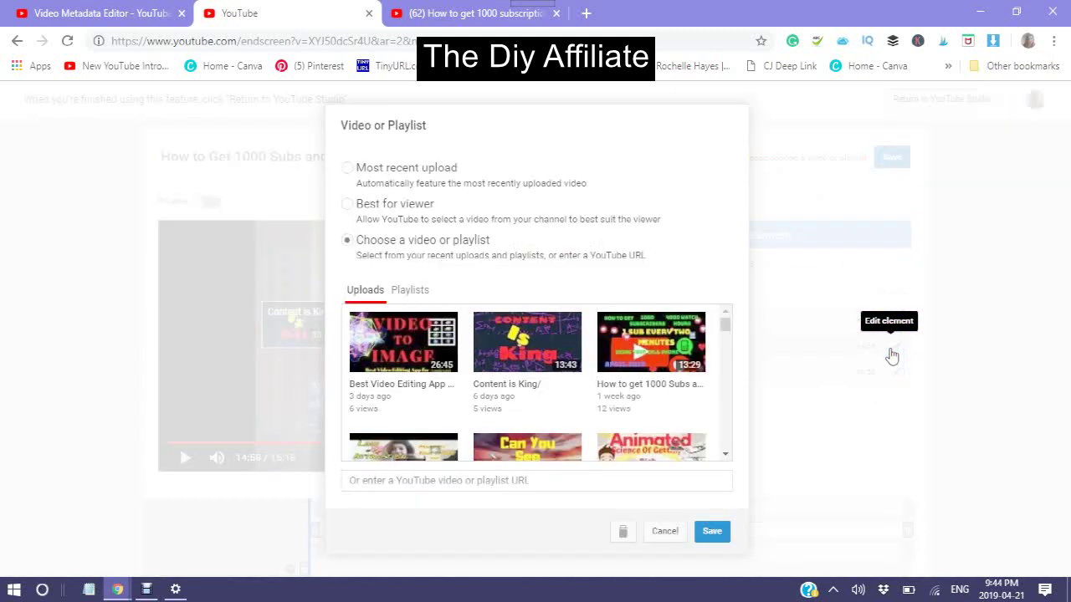
click(658, 350)
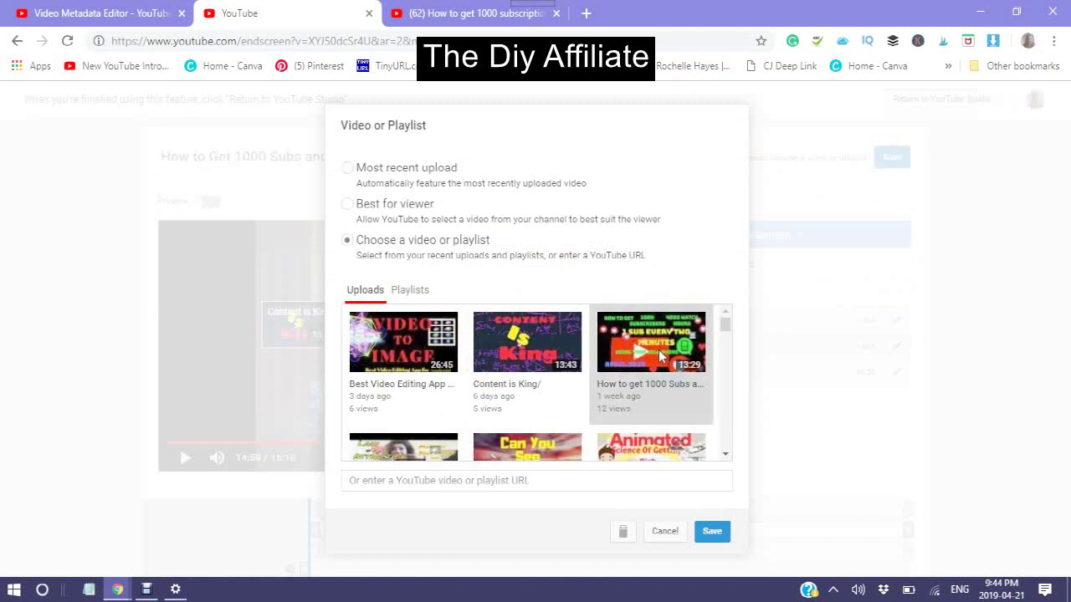
click(708, 533)
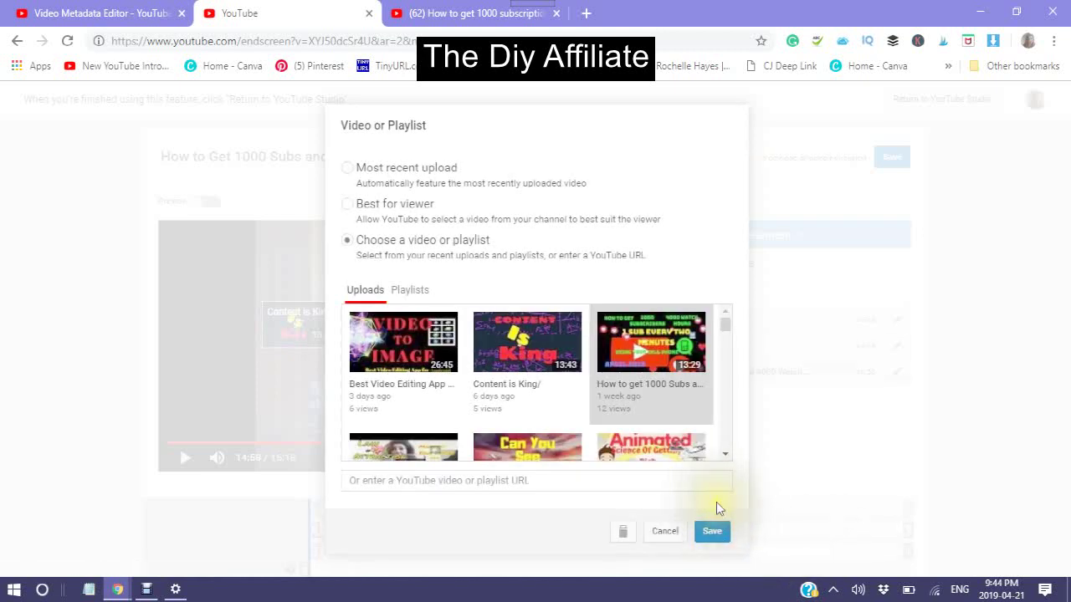
click(712, 535)
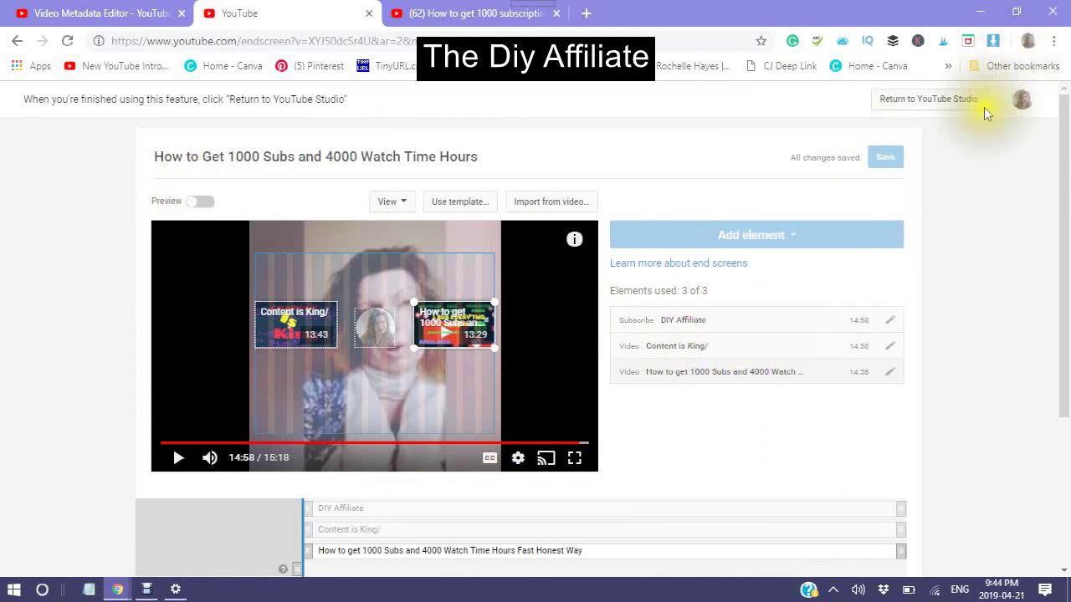
Step: Return to YouTube Studio and try to open the video's Transcriptions page, keeping the unsaved metadata changes
click(913, 101)
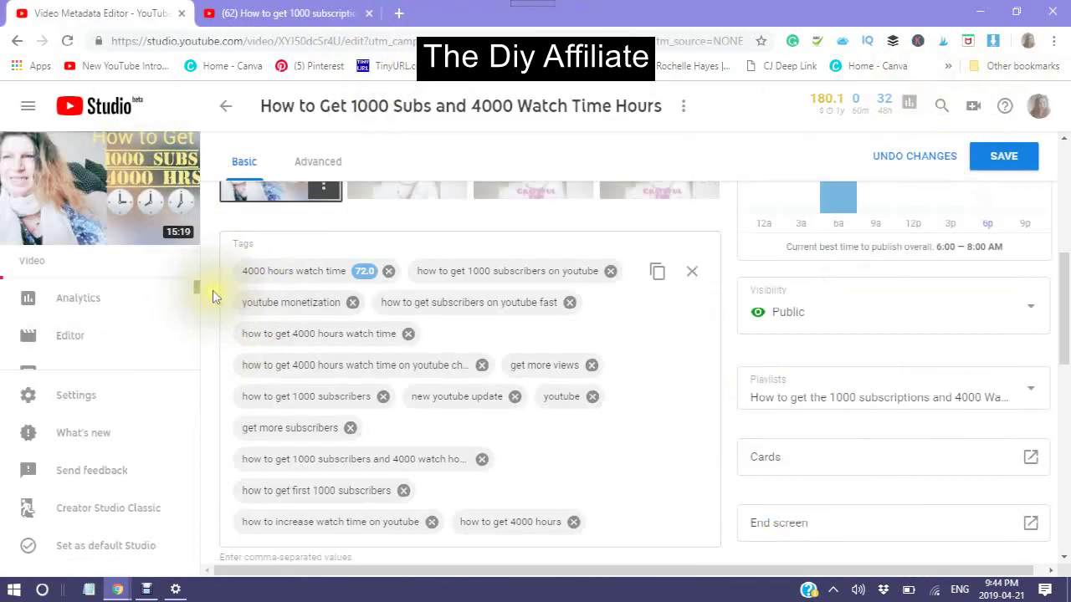
scroll(212, 297, down, 1)
scroll(213, 303, down, 1)
scroll(181, 288, down, 1)
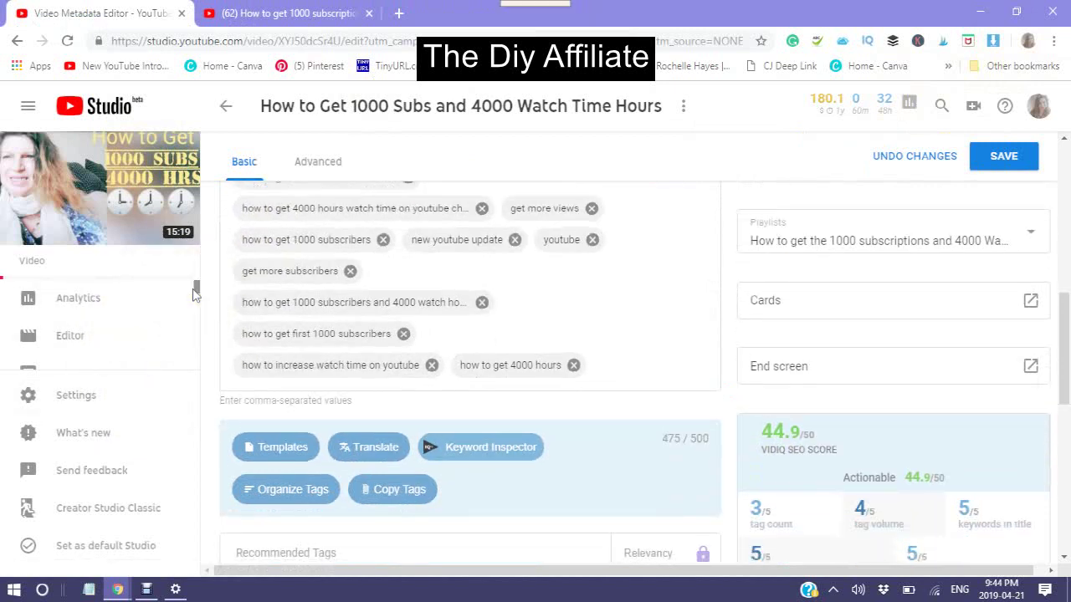
mouse_move(192, 292)
mouse_down()
mouse_move(174, 337)
mouse_move(179, 233)
mouse_move(188, 276)
mouse_up()
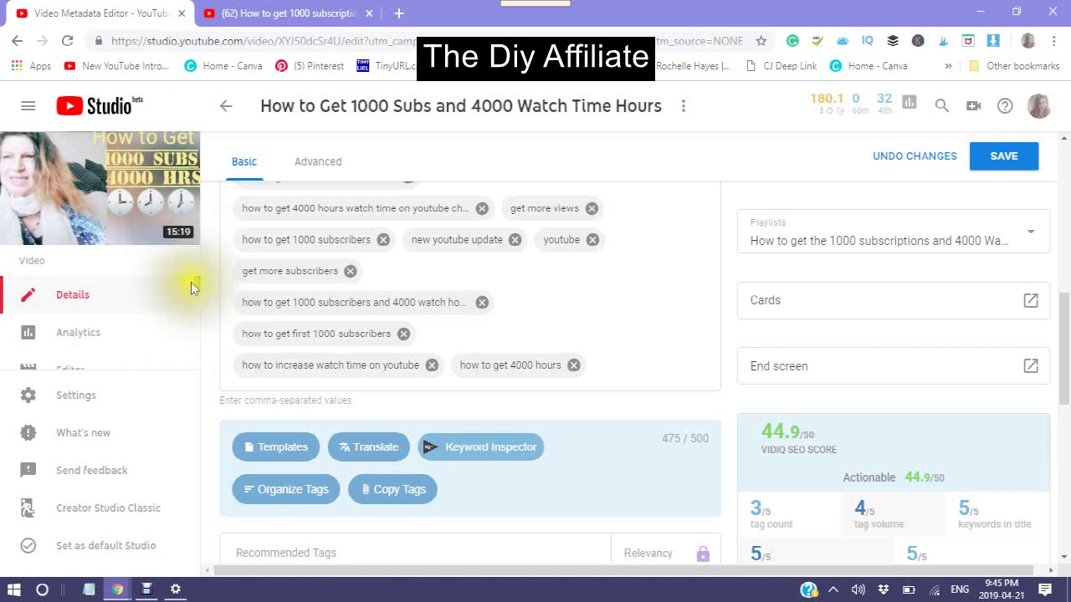
click(194, 289)
drag(193, 284, 167, 329)
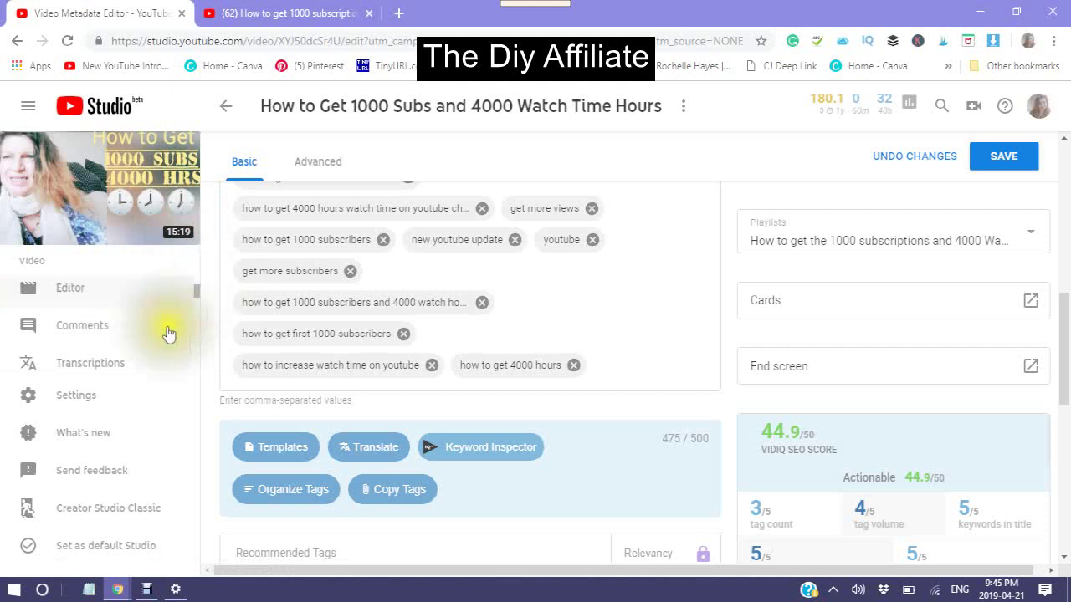
drag(83, 363, 76, 357)
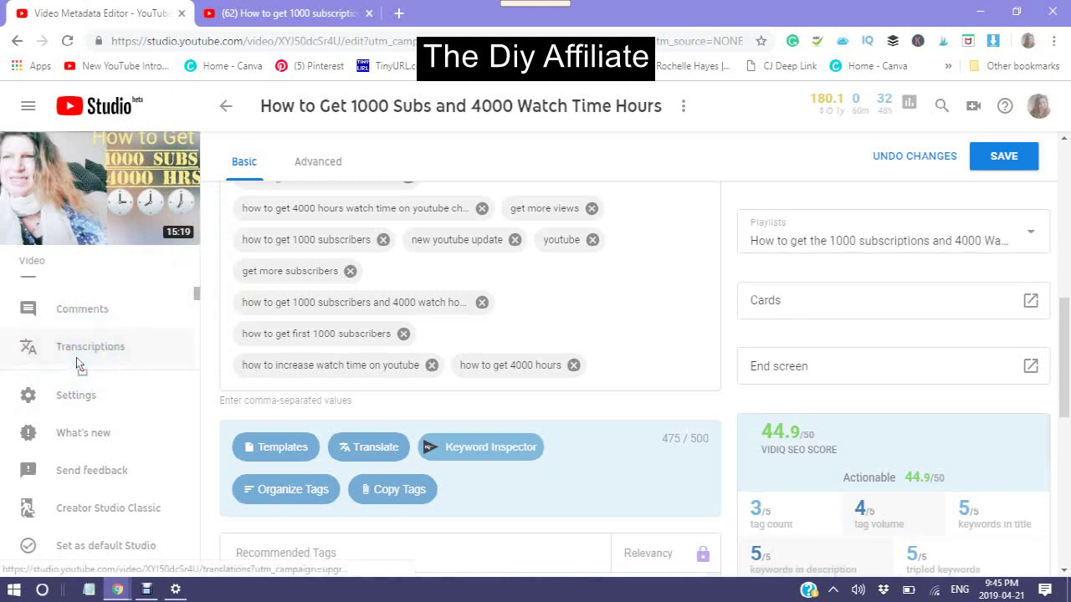
click(83, 353)
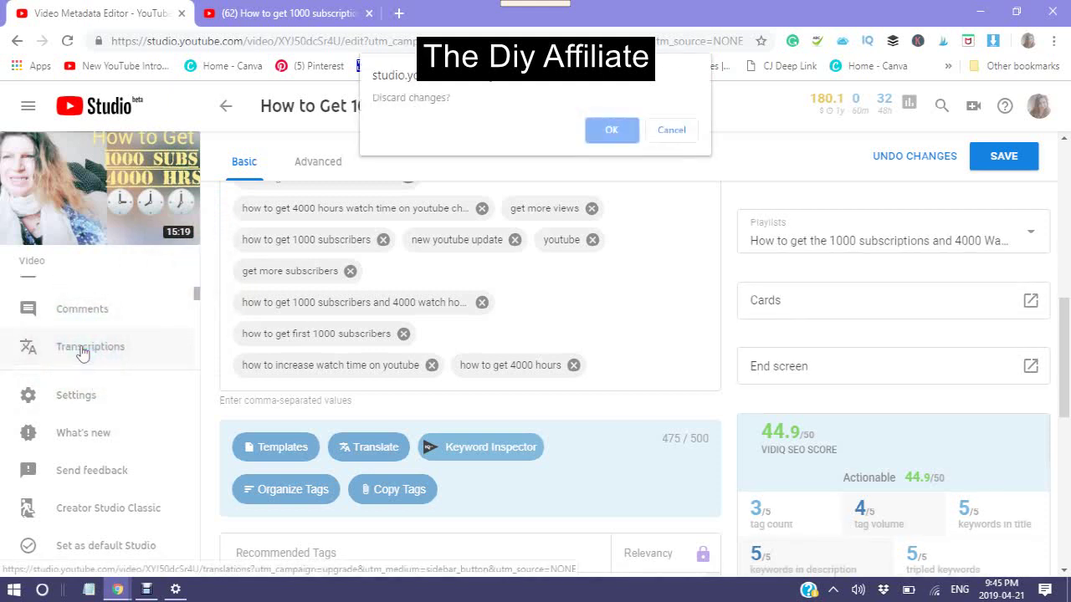
click(671, 131)
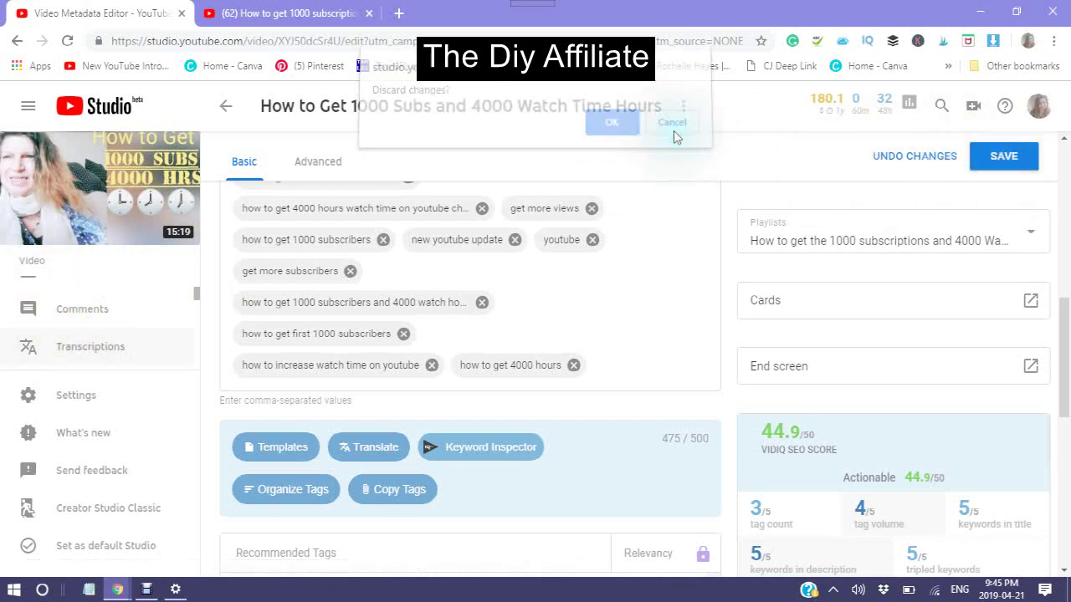
Step: Save the video's pending metadata changes and open its Transcriptions page
click(998, 159)
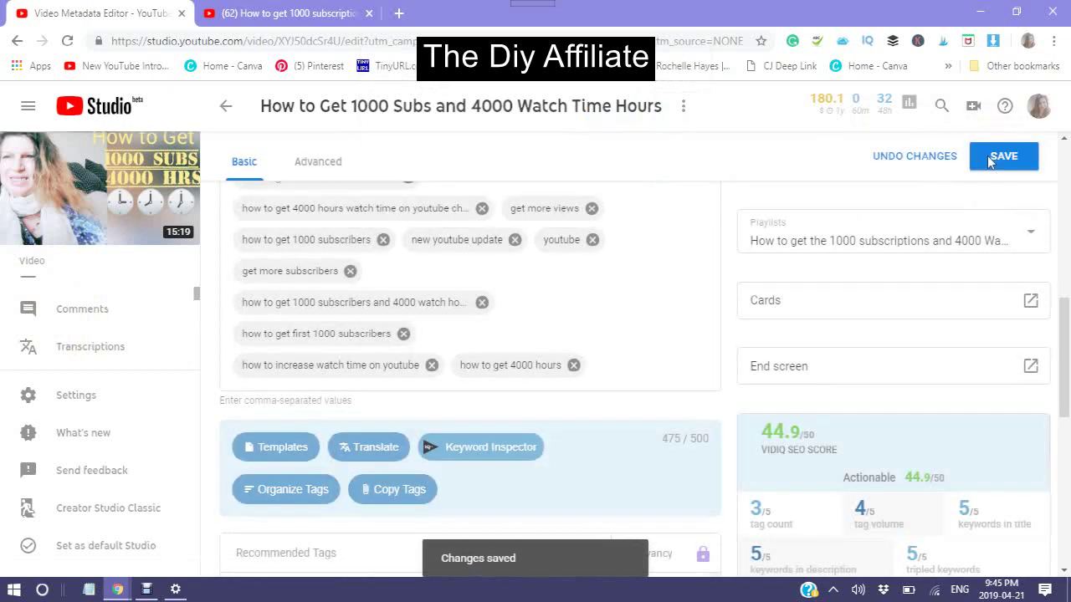
click(93, 355)
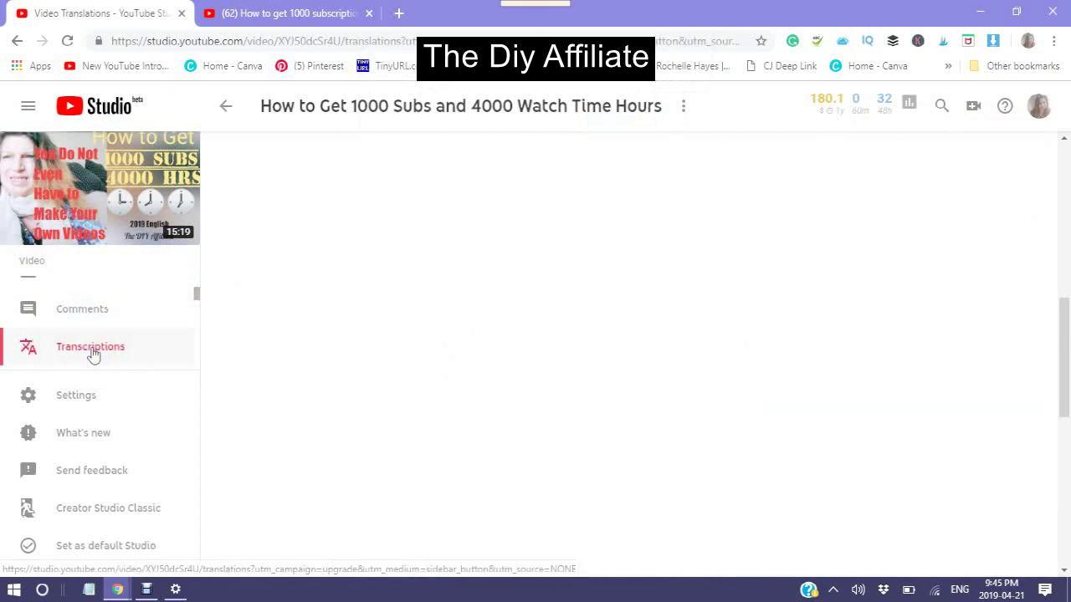
click(95, 343)
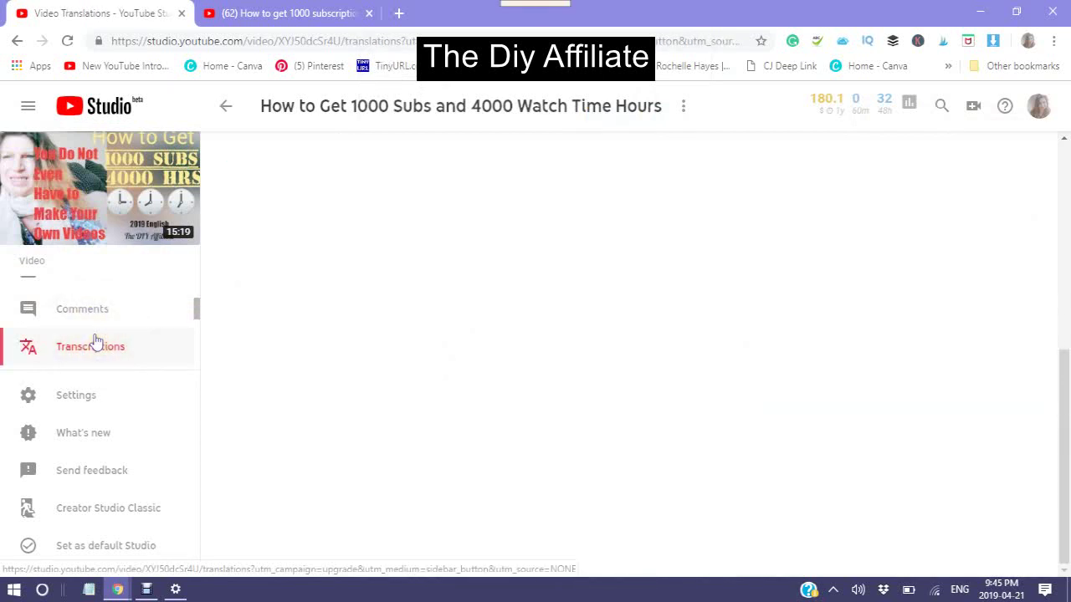
click(102, 320)
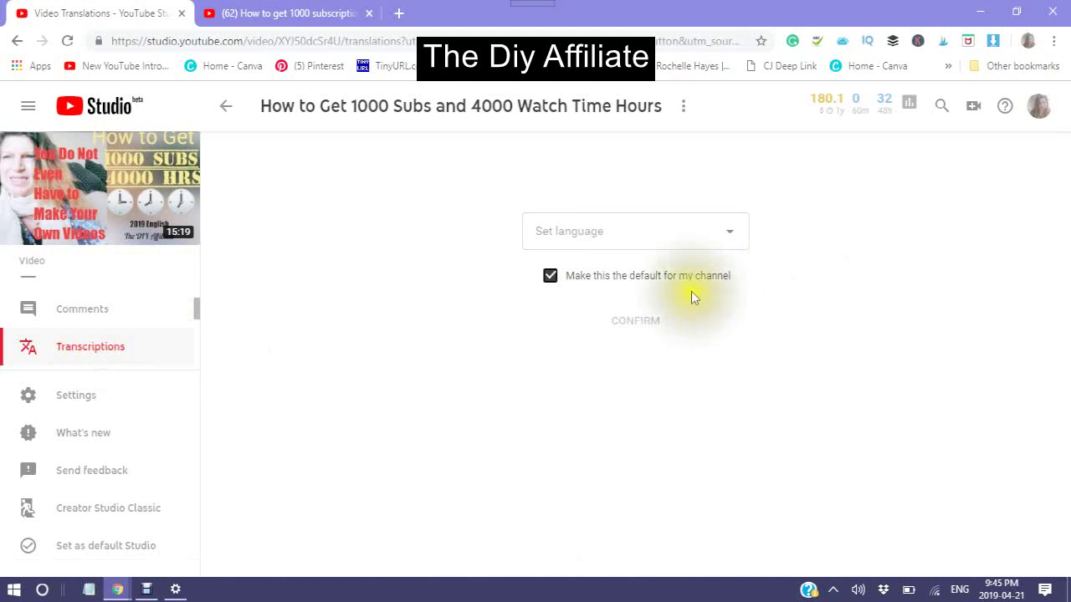
Step: Set the video language to English (Canada), keep it as the default for the channel, and confirm
click(732, 240)
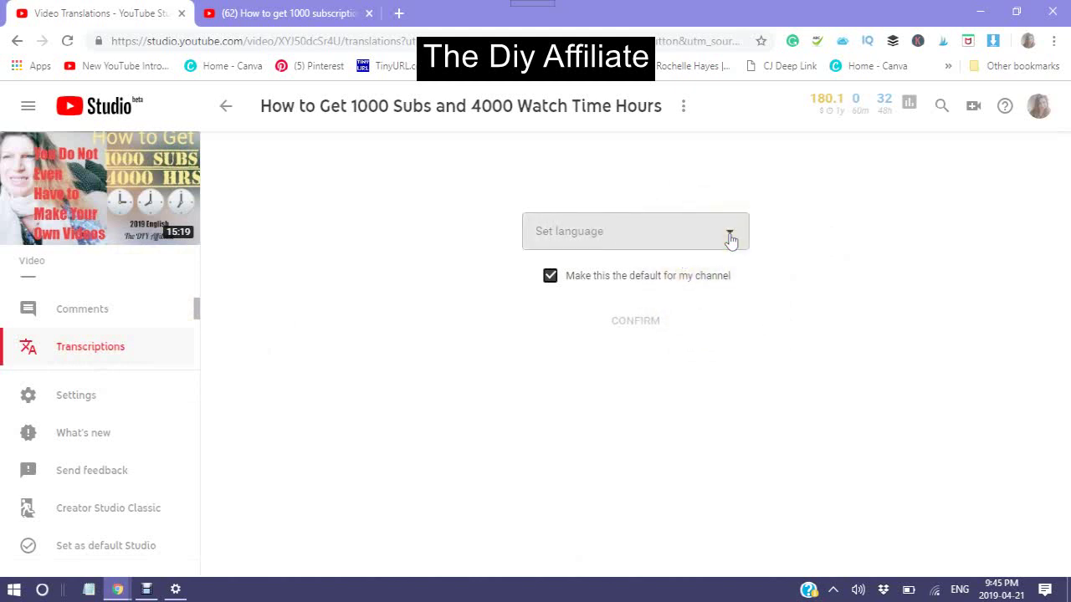
click(729, 239)
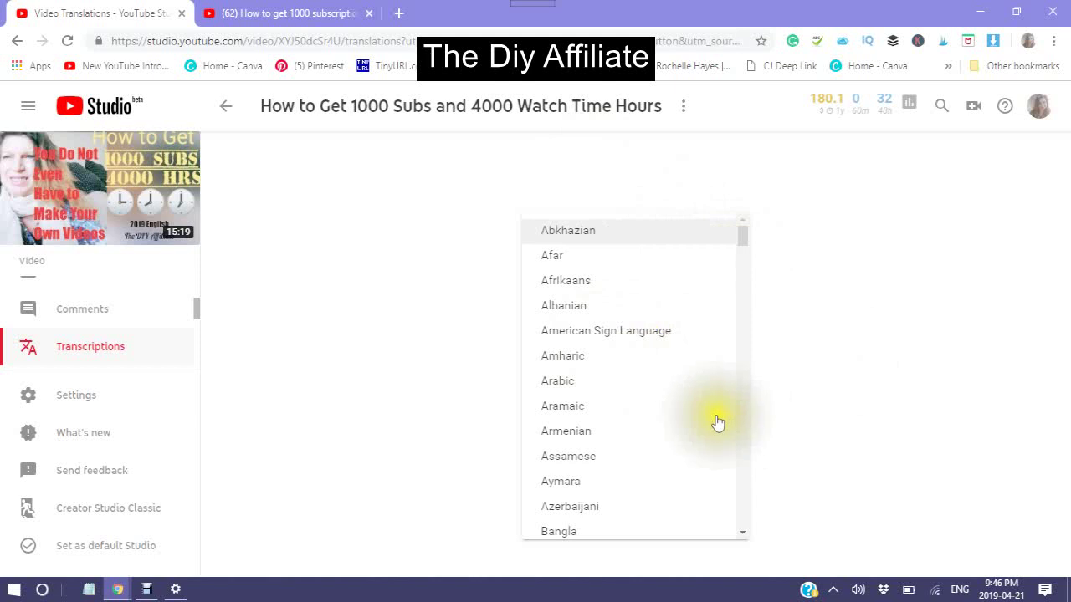
click(748, 456)
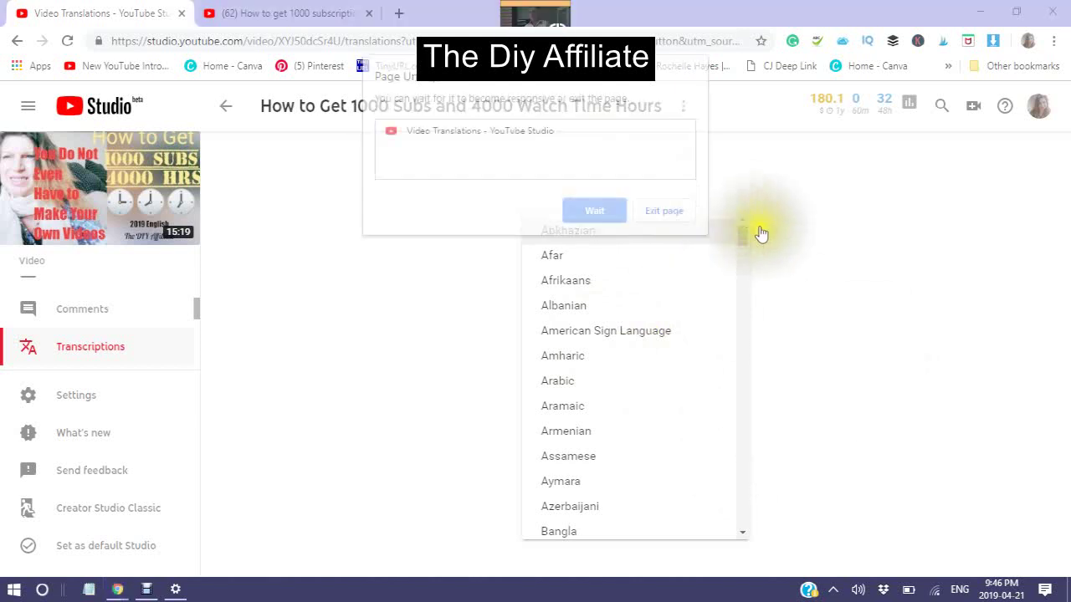
click(590, 213)
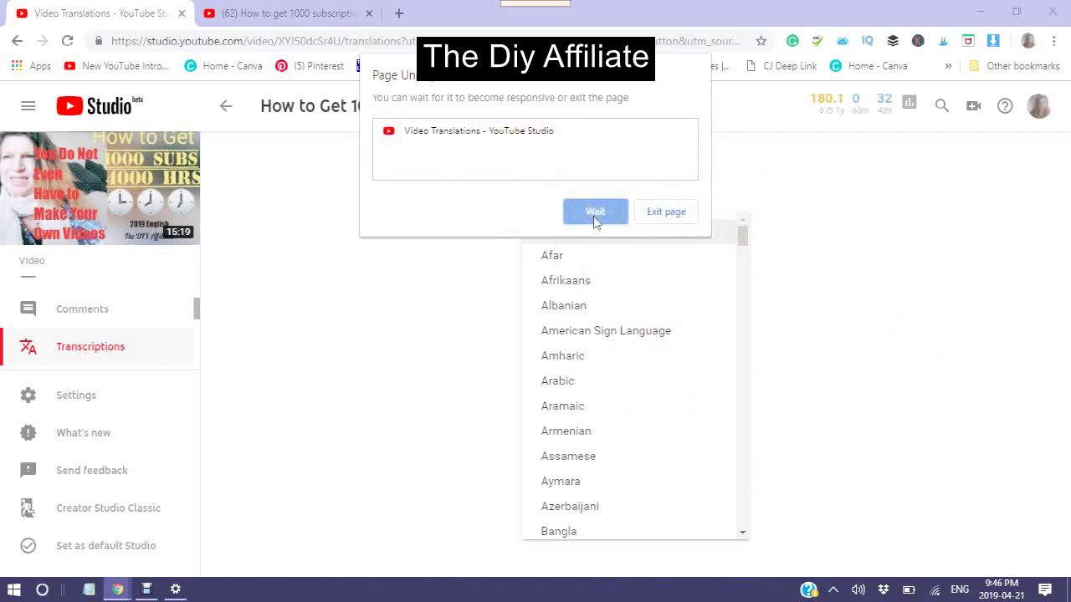
click(405, 408)
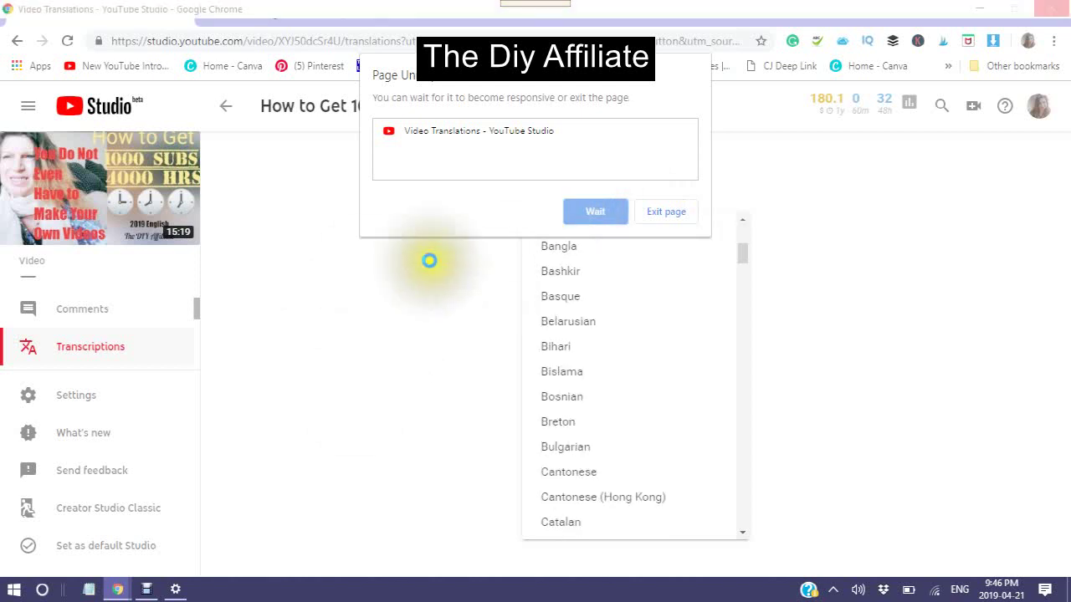
click(586, 213)
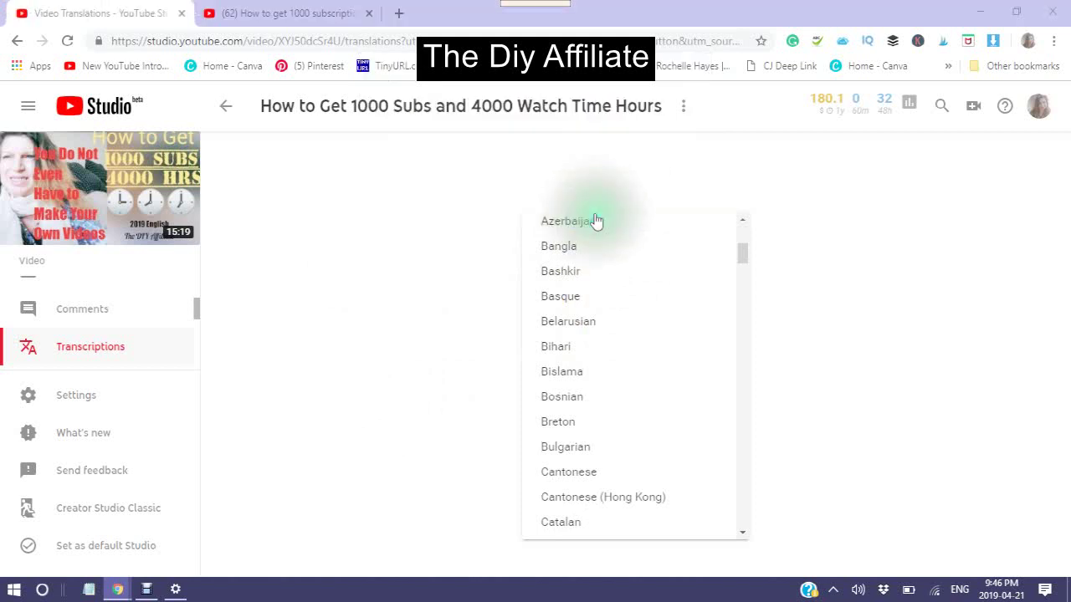
scroll(602, 251, down, 10)
scroll(644, 289, up, 5)
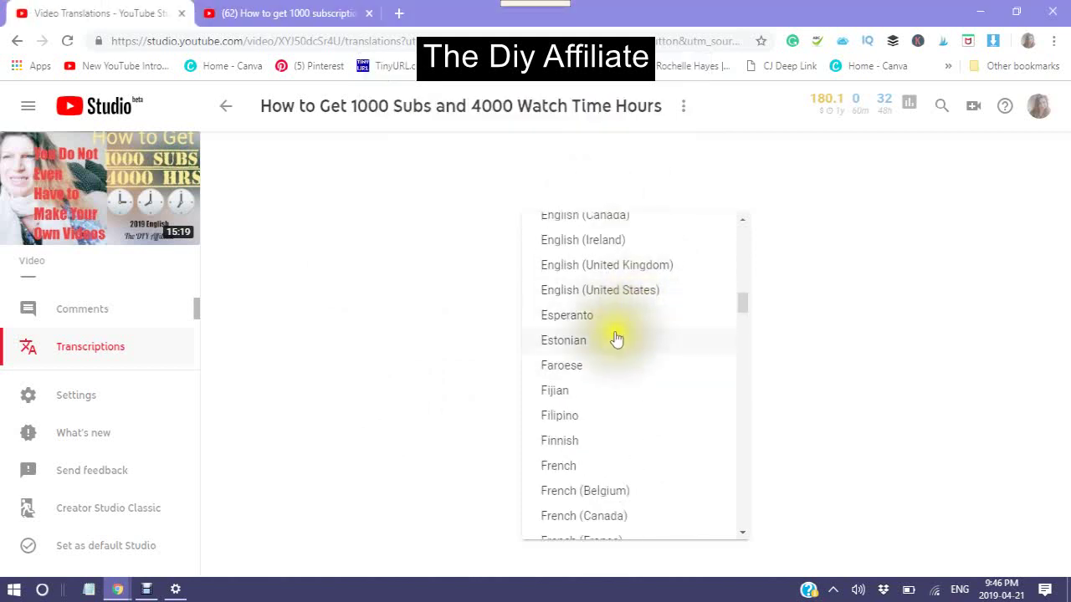
scroll(614, 339, up, 2)
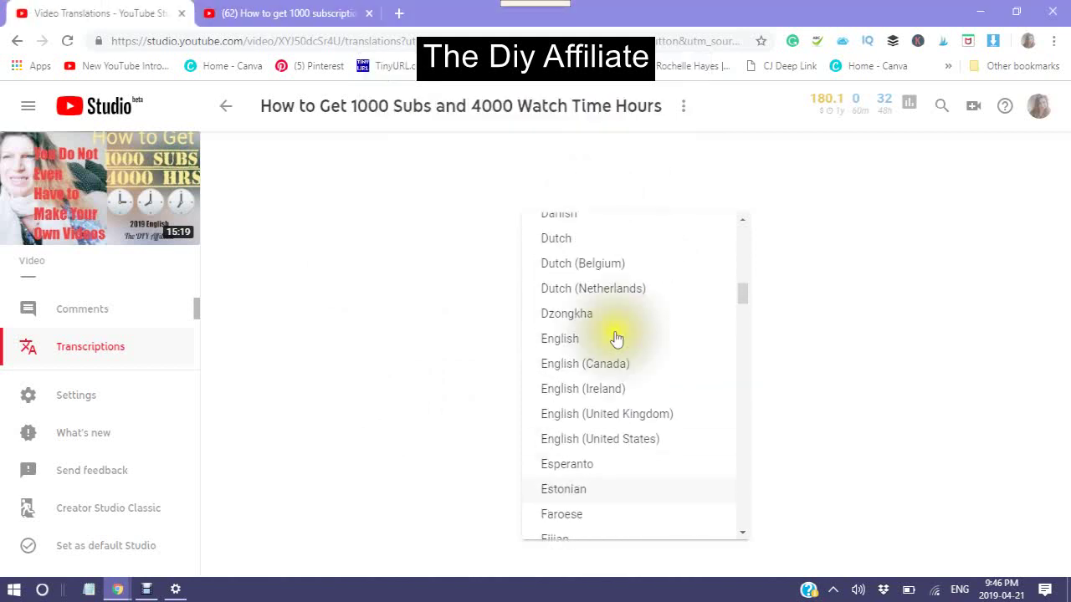
click(564, 373)
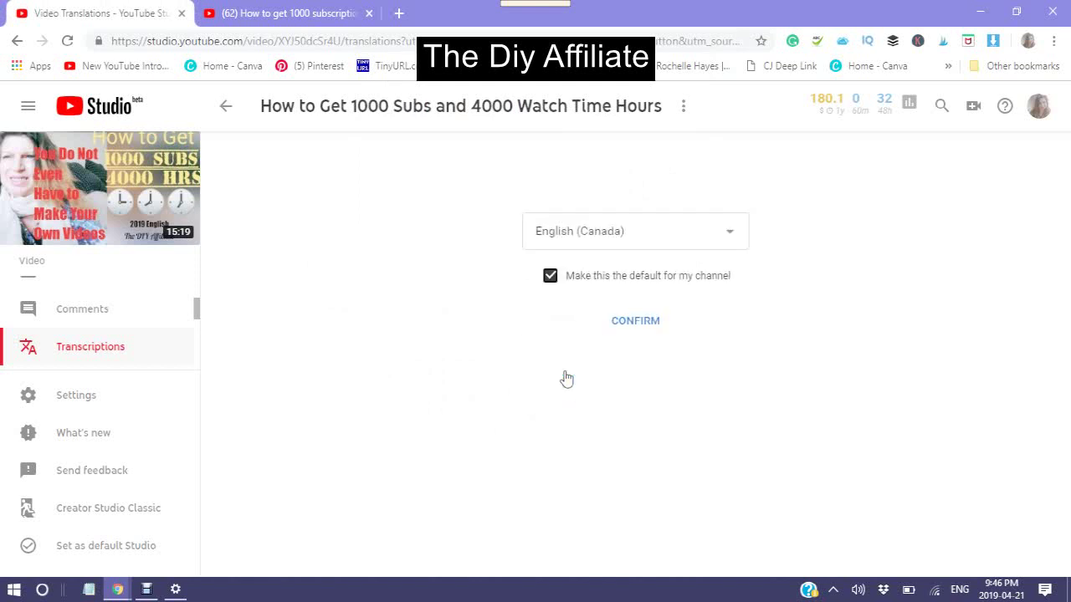
click(633, 324)
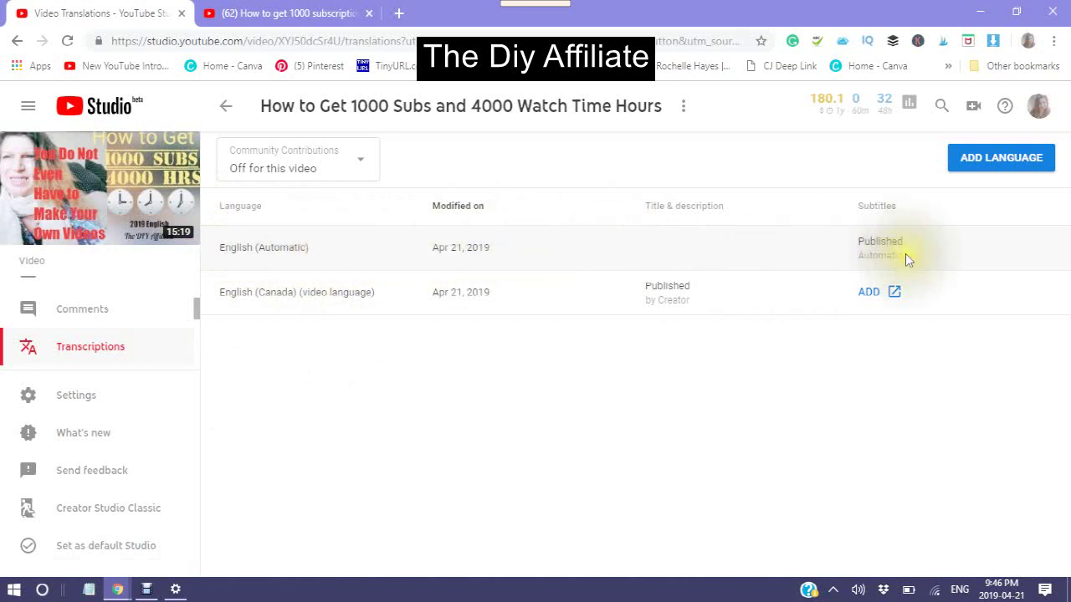
Step: Open the published automatic English subtitles of the video
click(881, 244)
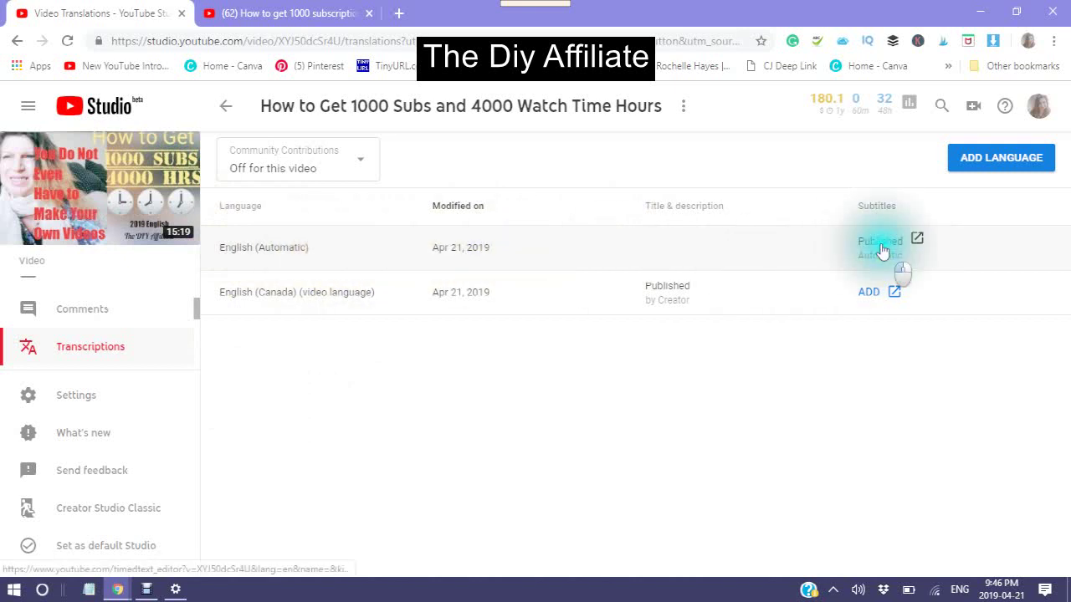
click(878, 248)
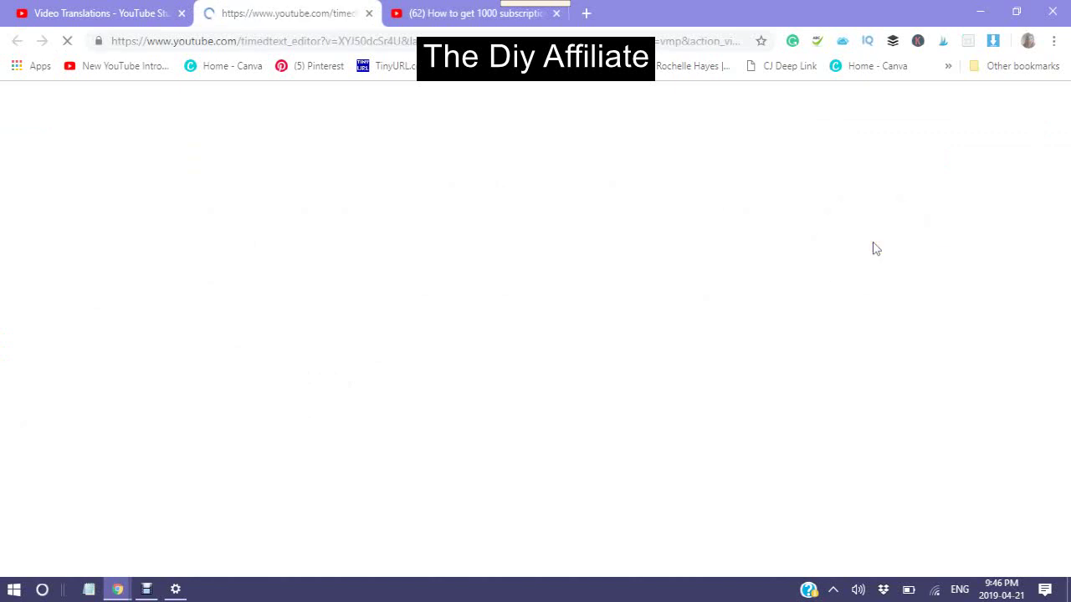
click(870, 249)
click(793, 169)
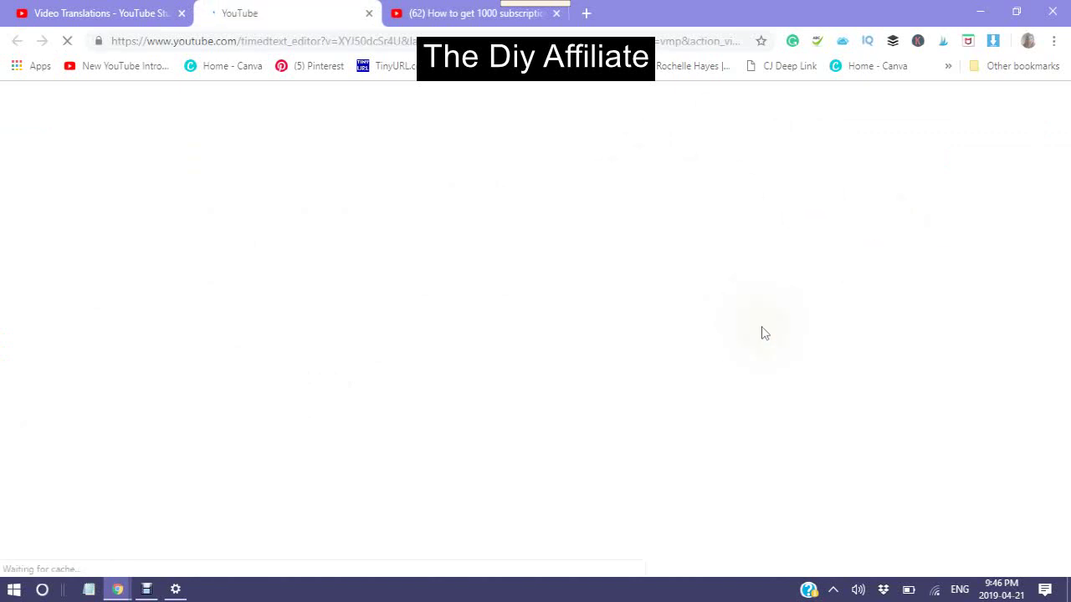
click(791, 215)
click(552, 333)
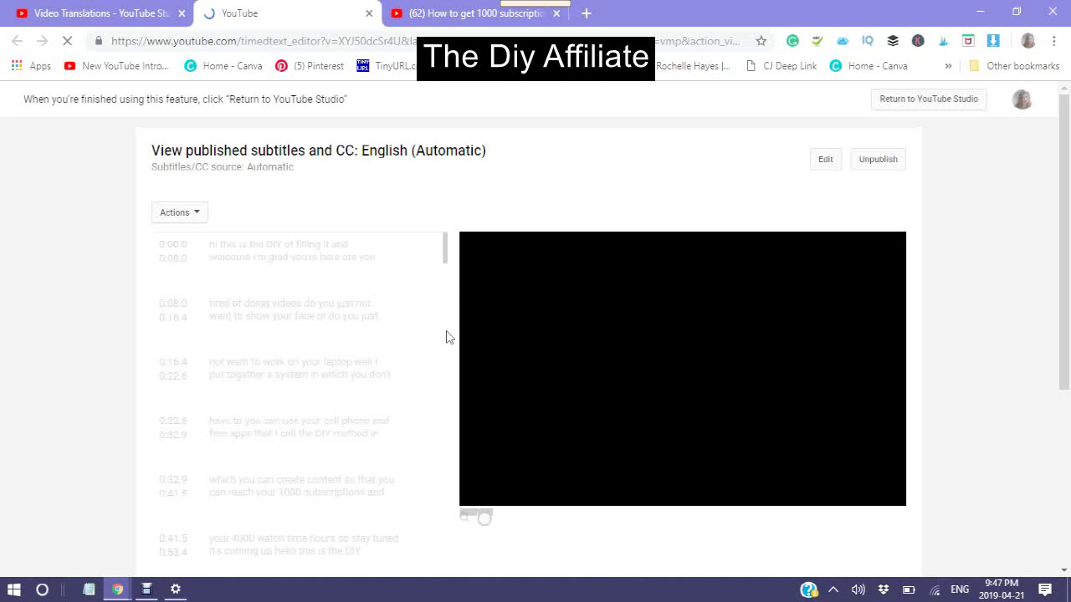
click(354, 494)
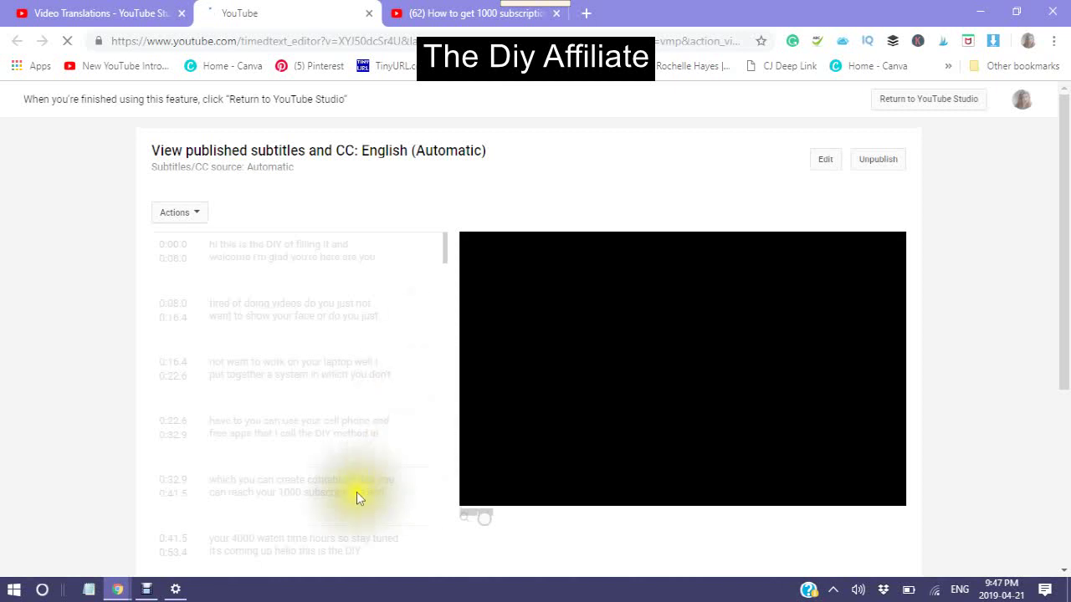
click(232, 279)
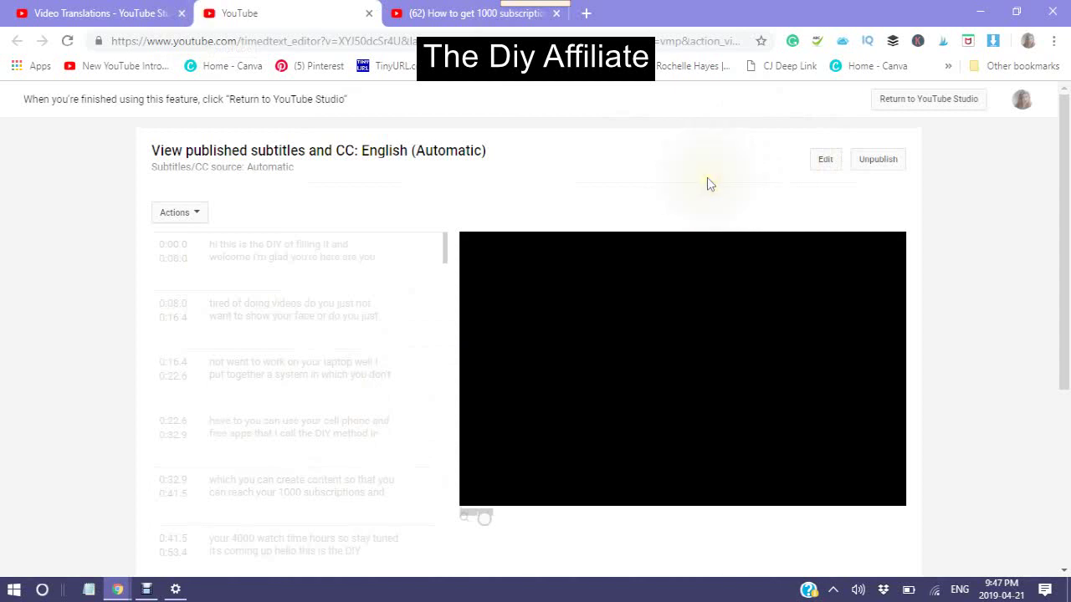
Step: Start editing the automatic English subtitles
click(823, 163)
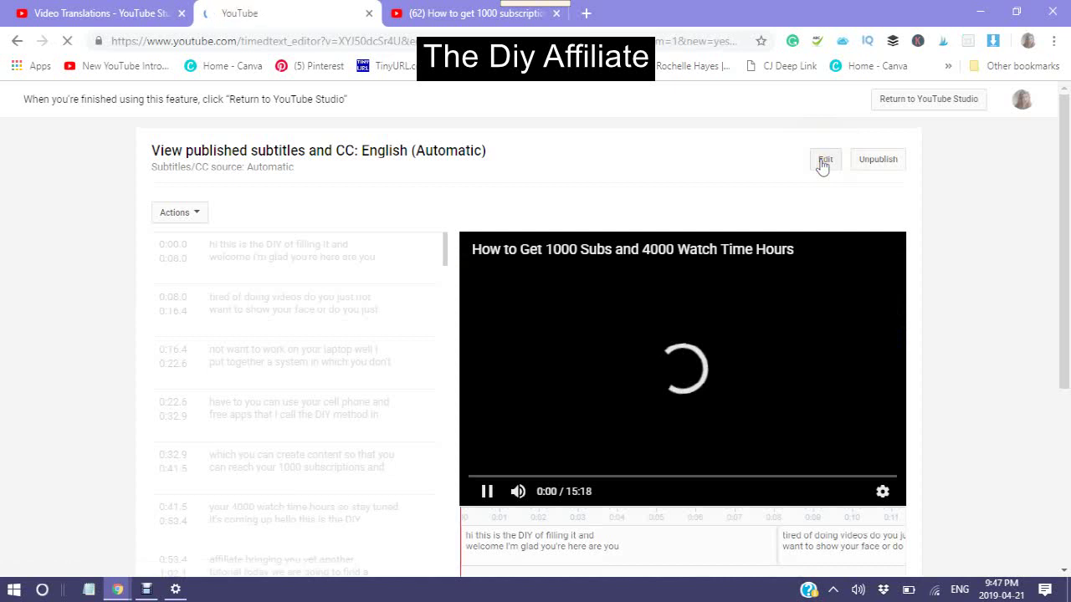
click(823, 163)
click(823, 163)
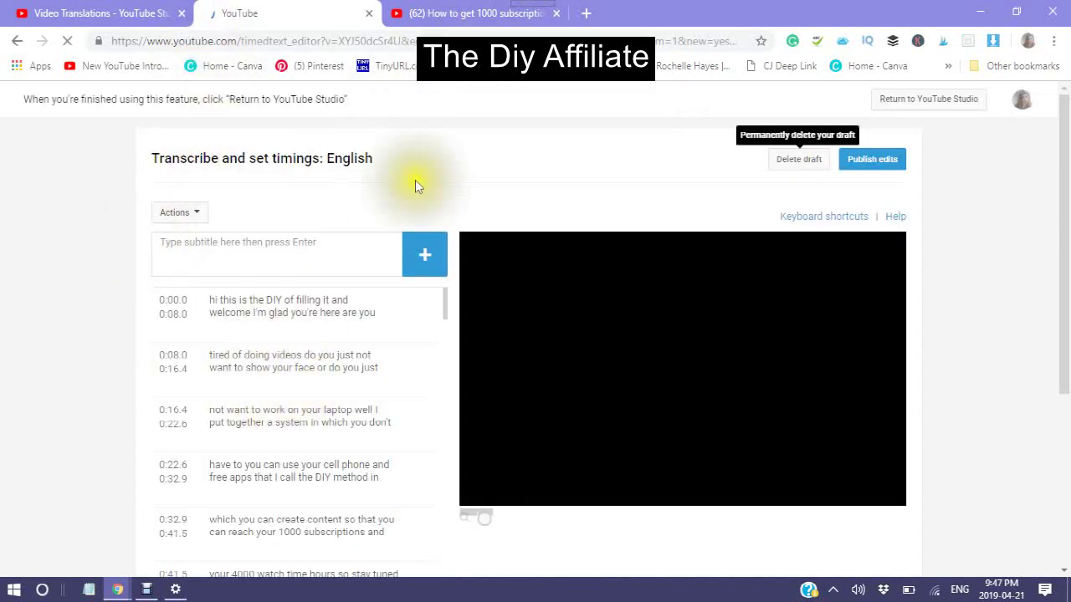
Step: Look through the transcript lines and play the video from the first subtitle to check them against the speech
scroll(346, 351, down, 2)
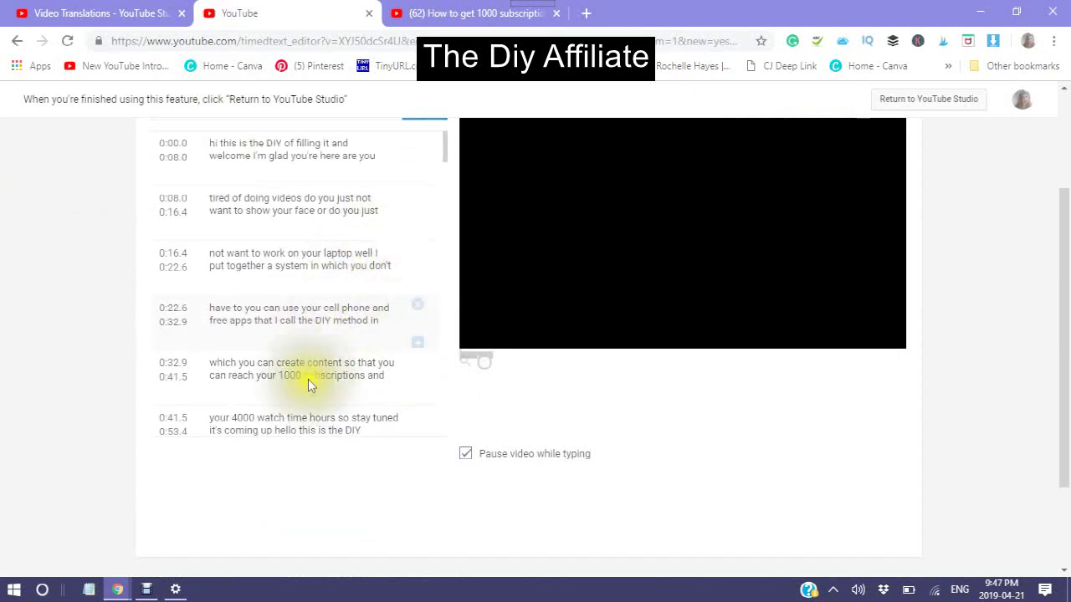
scroll(334, 181, up, 2)
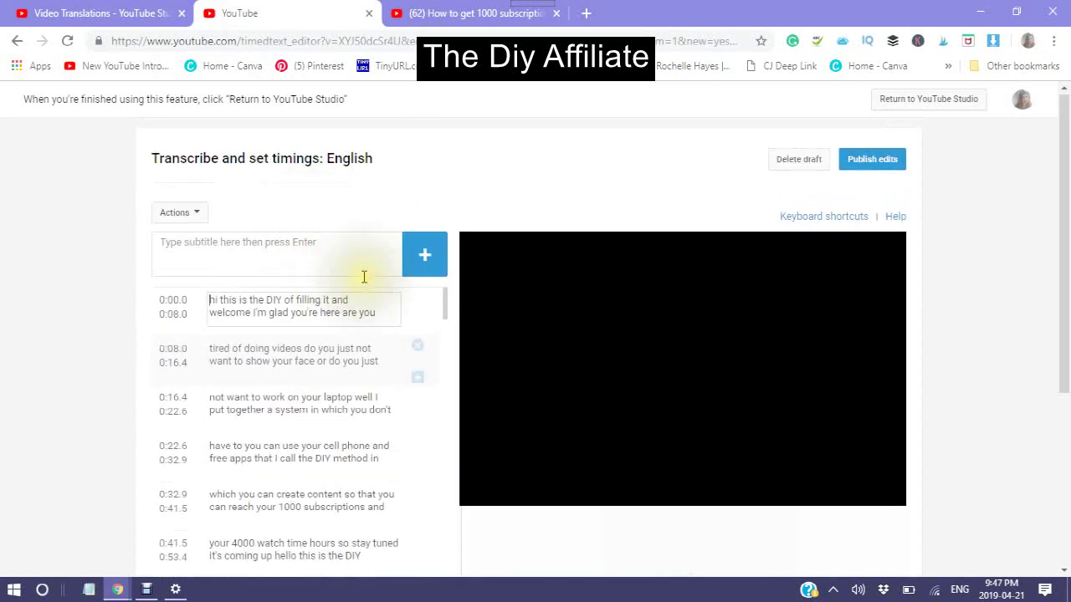
scroll(387, 329, down, 1)
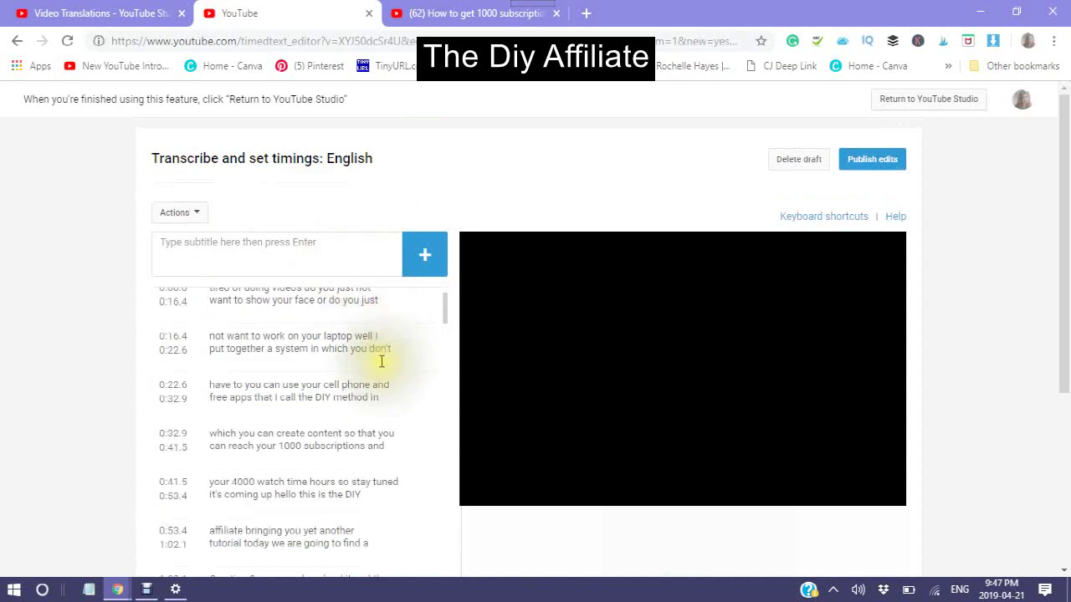
scroll(380, 361, down, 1)
scroll(380, 361, down, 6)
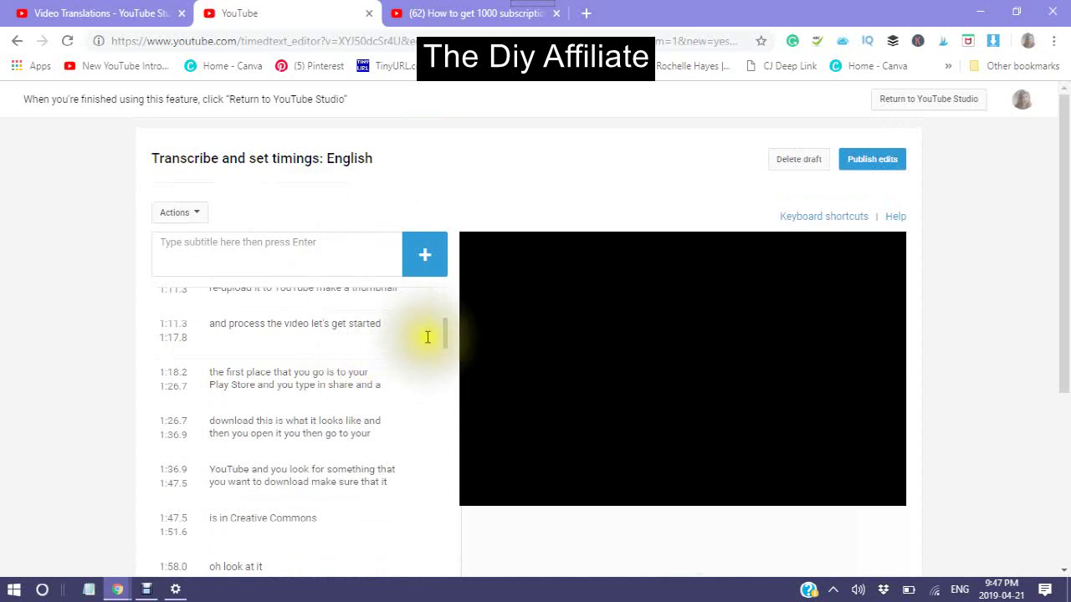
scroll(440, 343, down, 1)
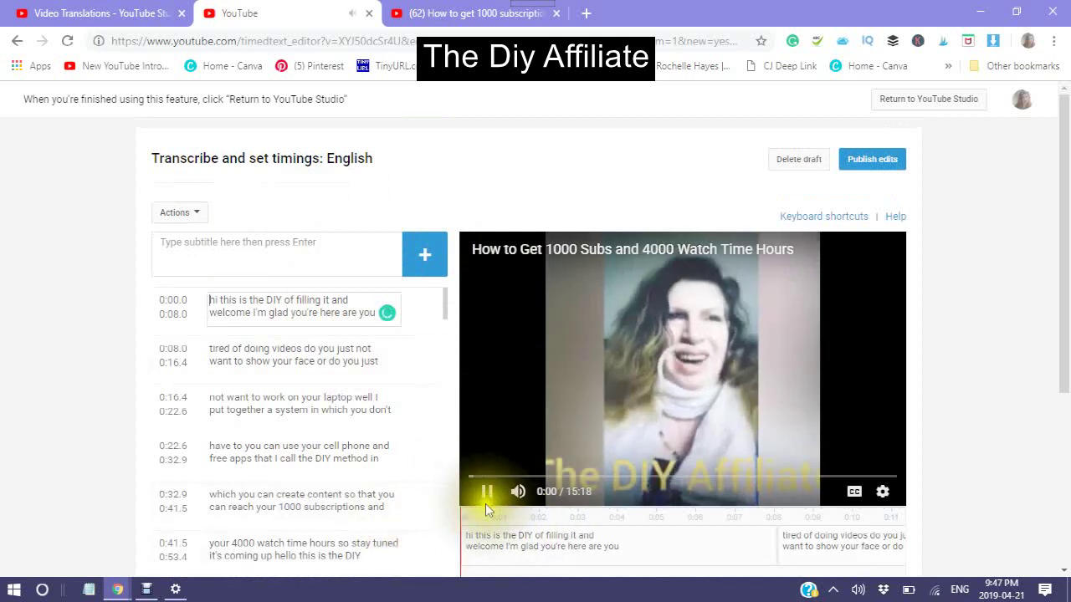
click(212, 303)
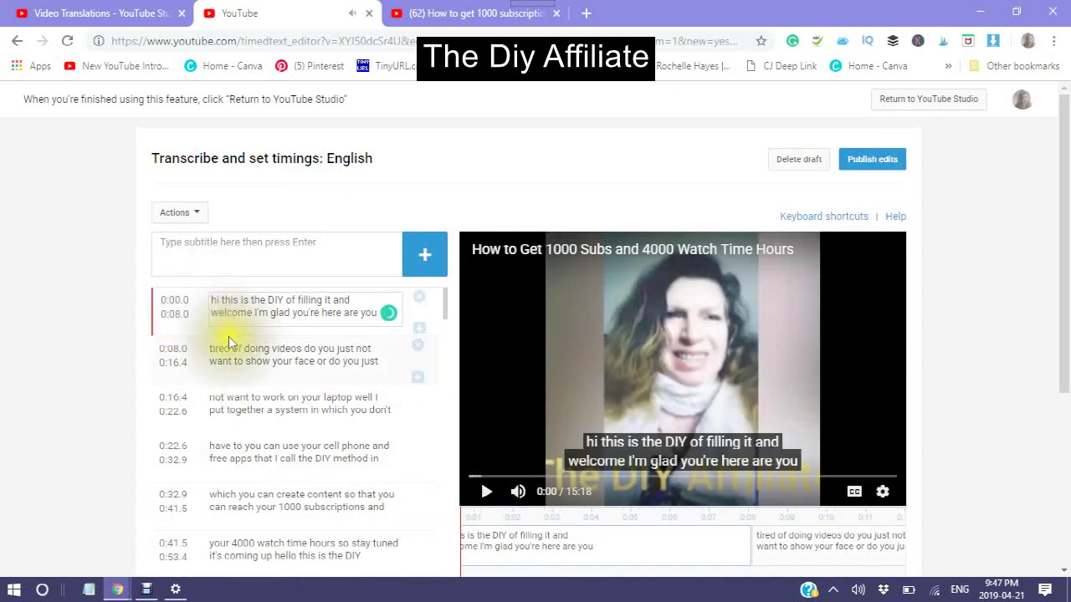
click(485, 502)
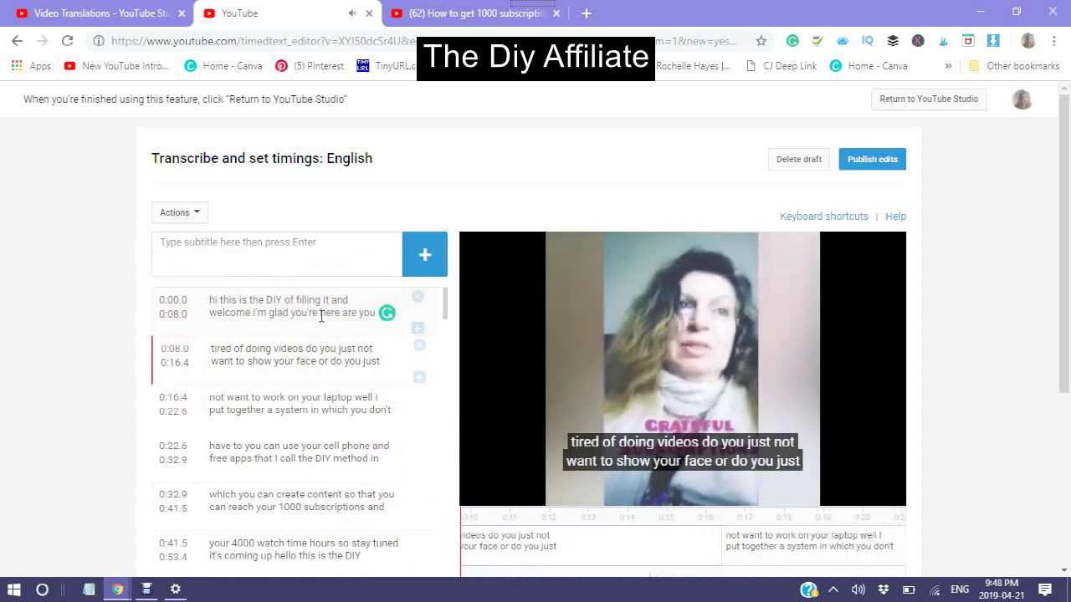
Step: Capitalize the first word of the opening subtitle so it reads "Hi"
click(215, 300)
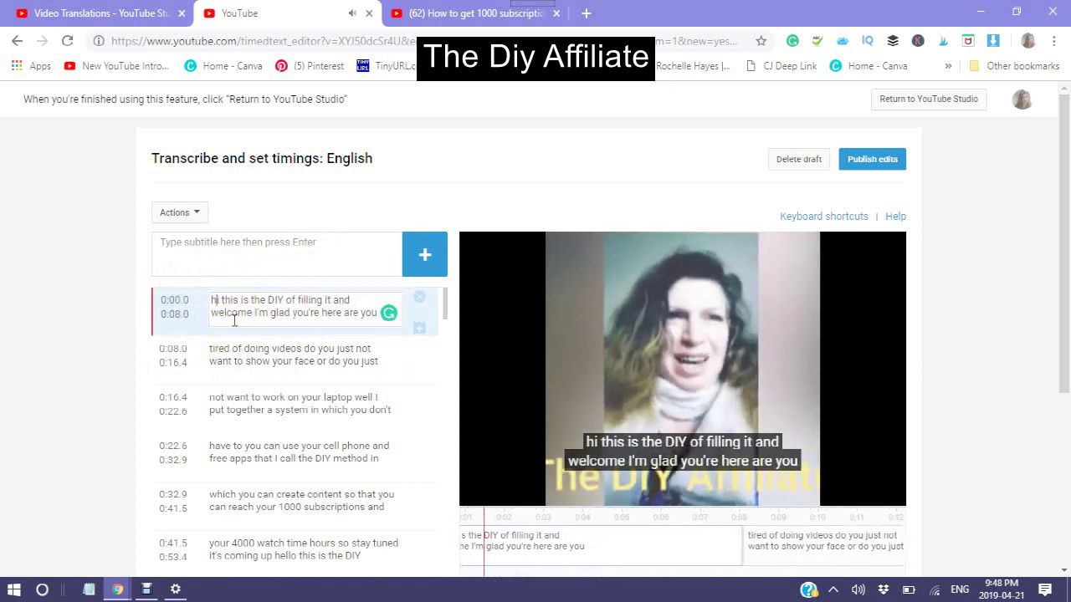
key(BackSpace)
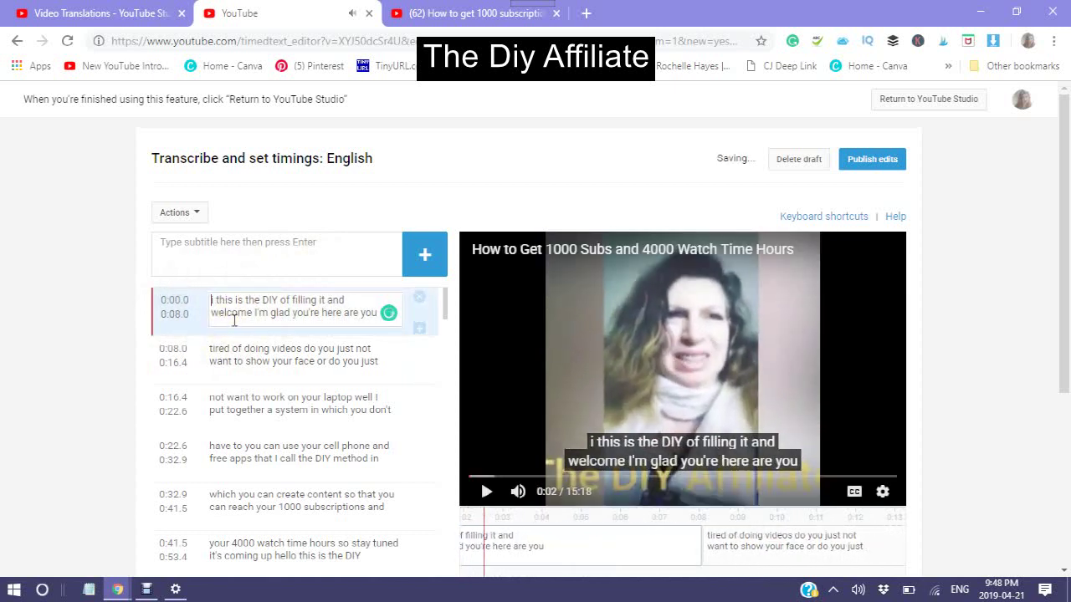
text(H)
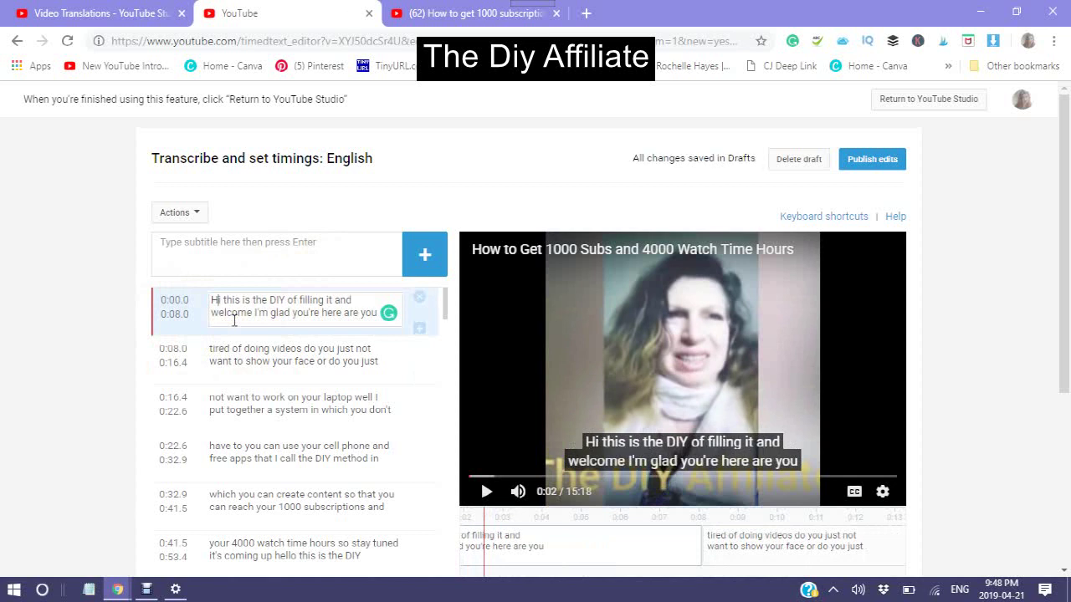
Step: Replace "of filling" with "Afiliate" in the opening subtitle
scroll(481, 493, down, 3)
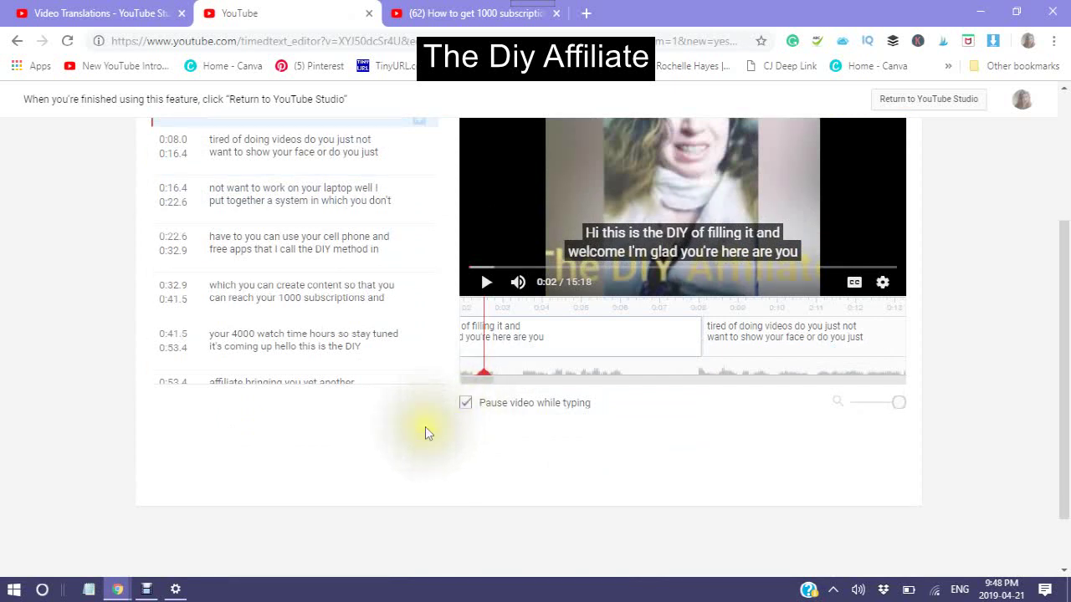
scroll(418, 431, up, 3)
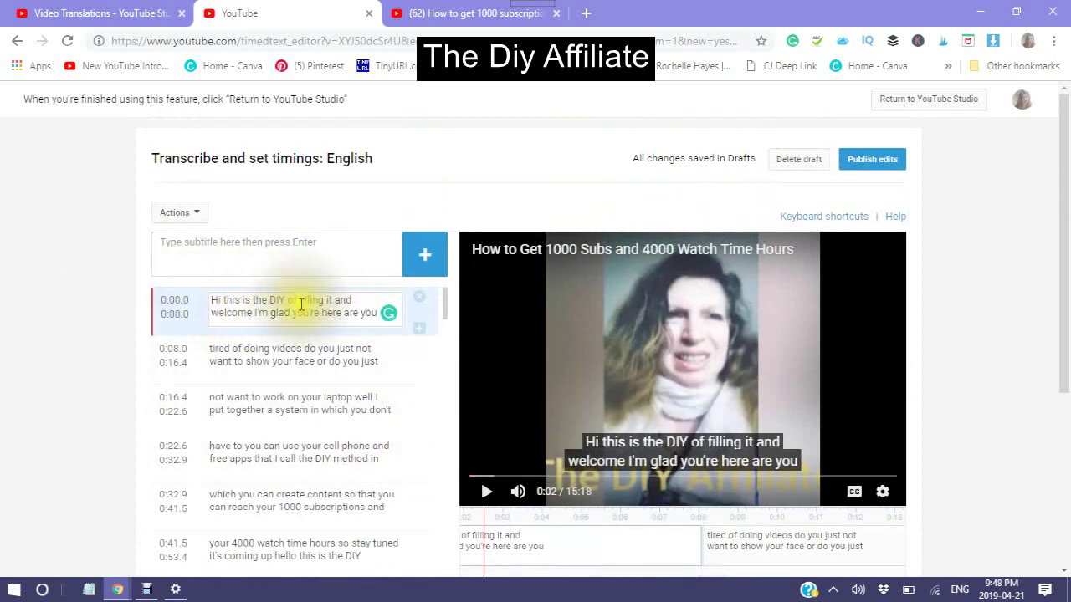
drag(323, 299, 286, 295)
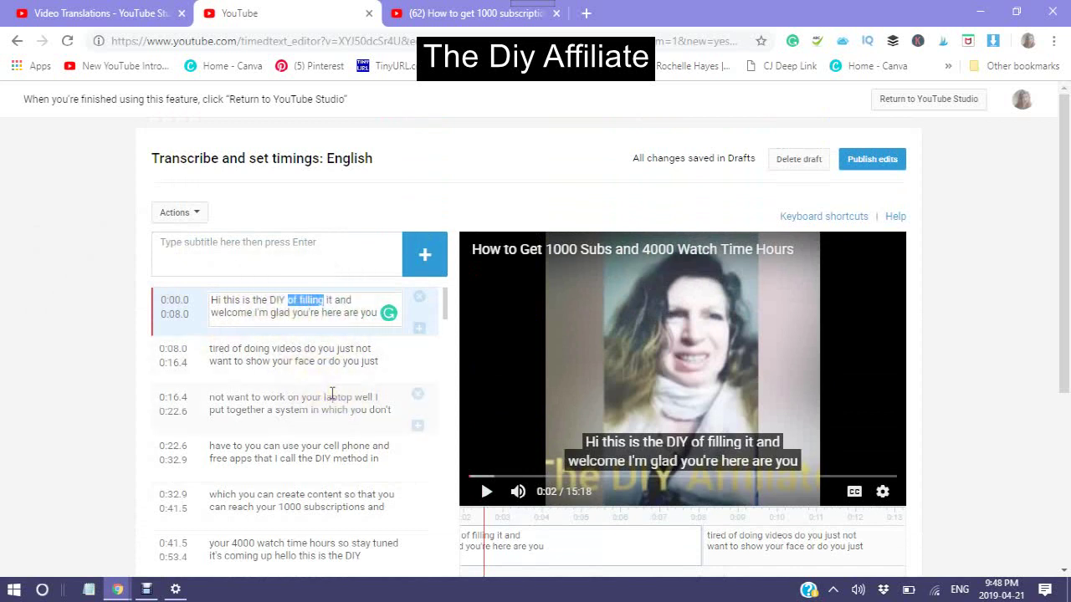
text(A)
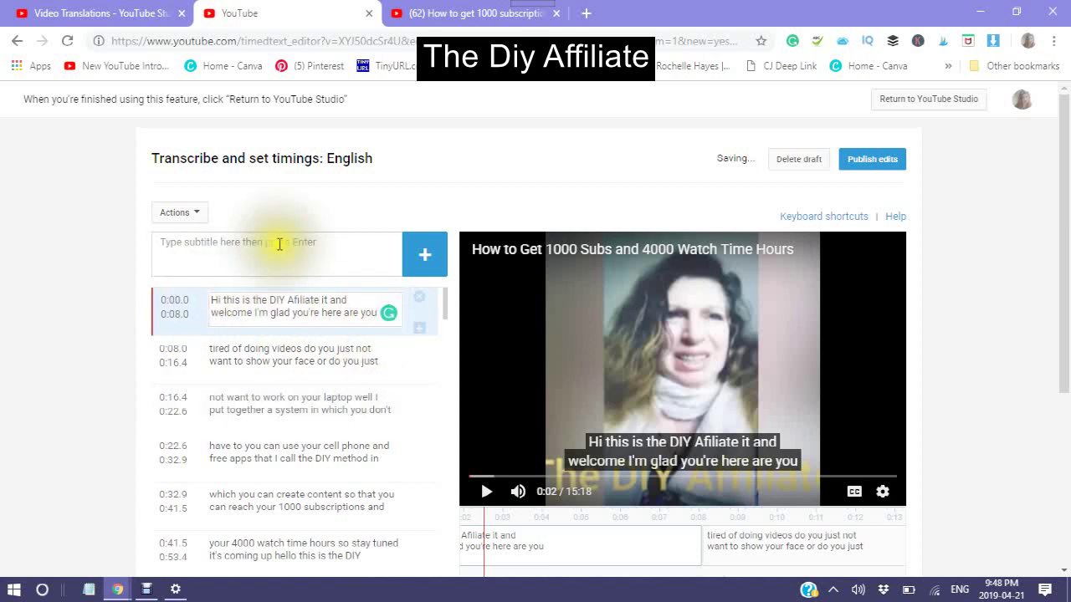
Step: Delete the word "it" after "Afiliate" in the opening subtitle and correct the misspelled word to "Affiliate"
click(322, 300)
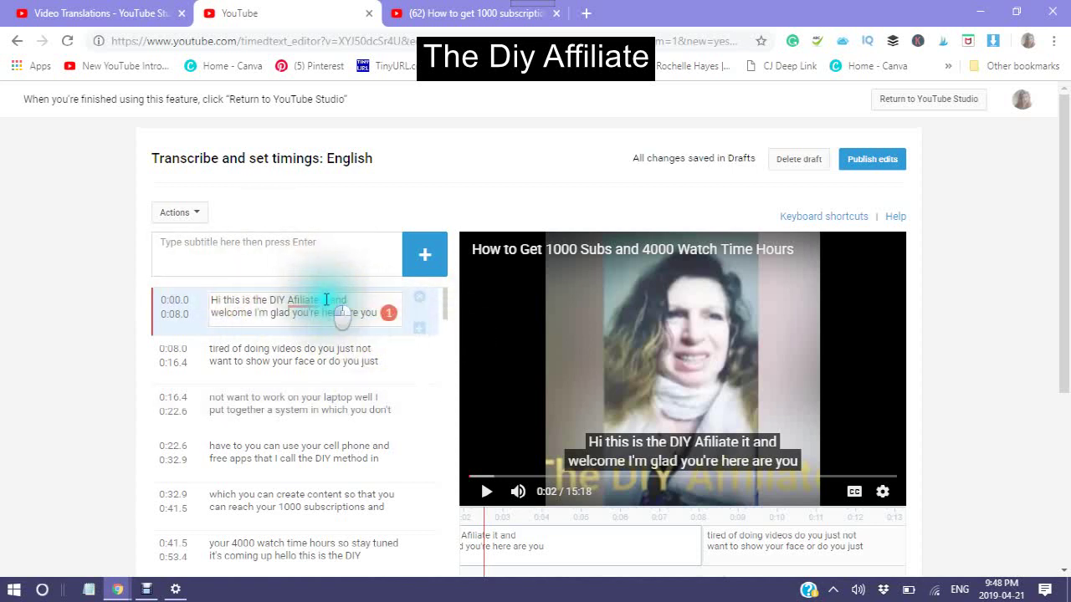
click(323, 299)
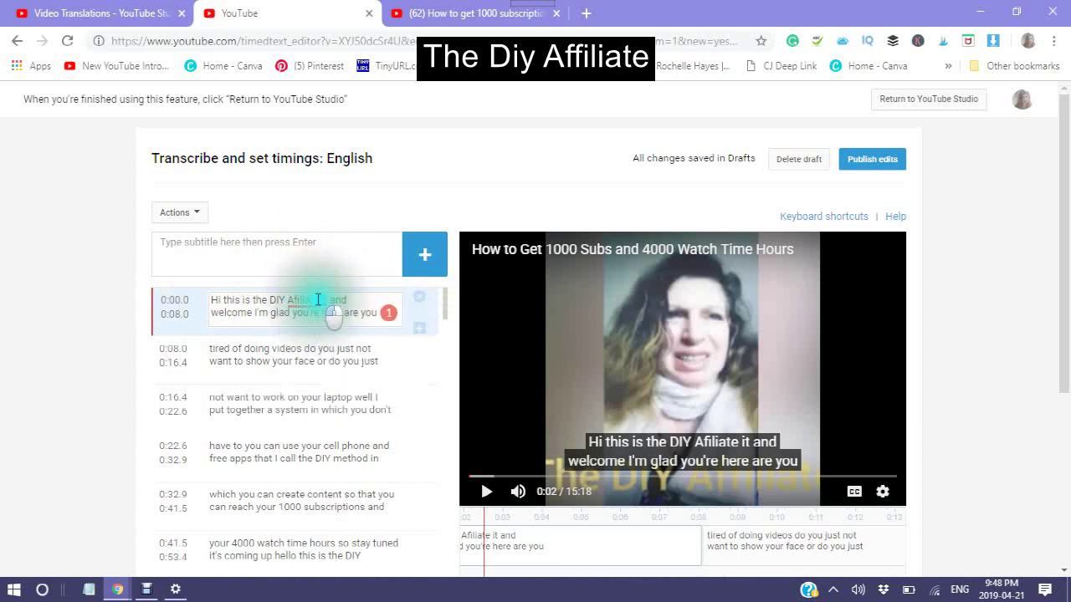
click(323, 300)
click(322, 300)
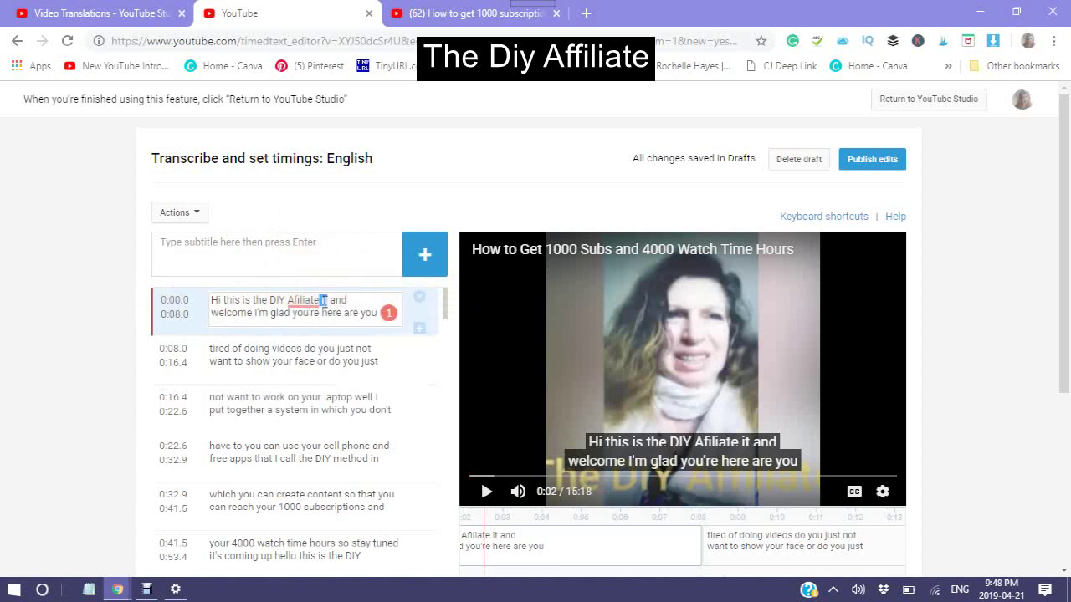
key(BackSpace)
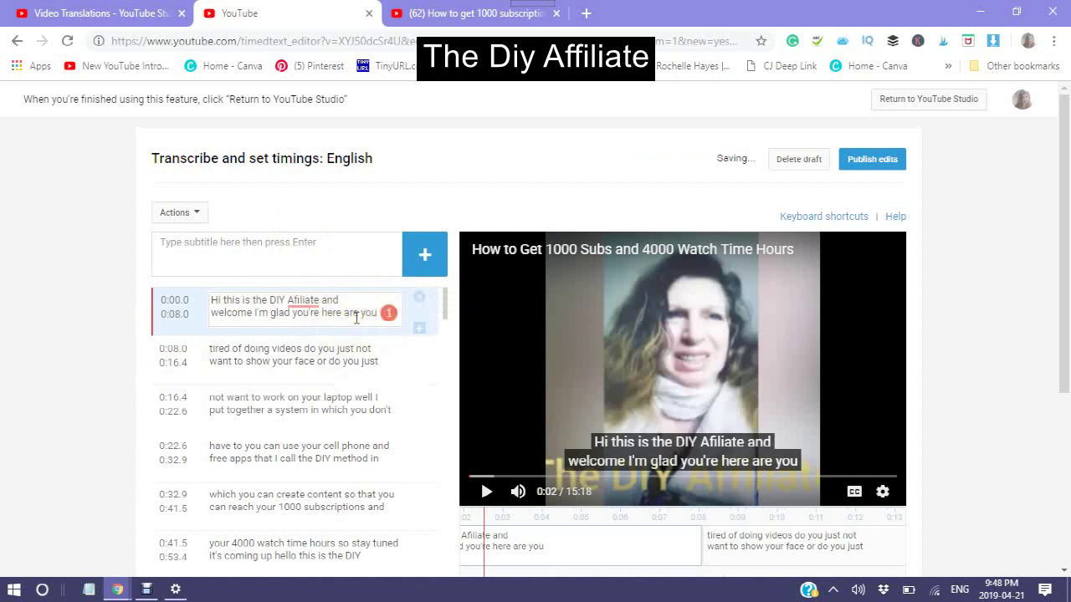
click(303, 299)
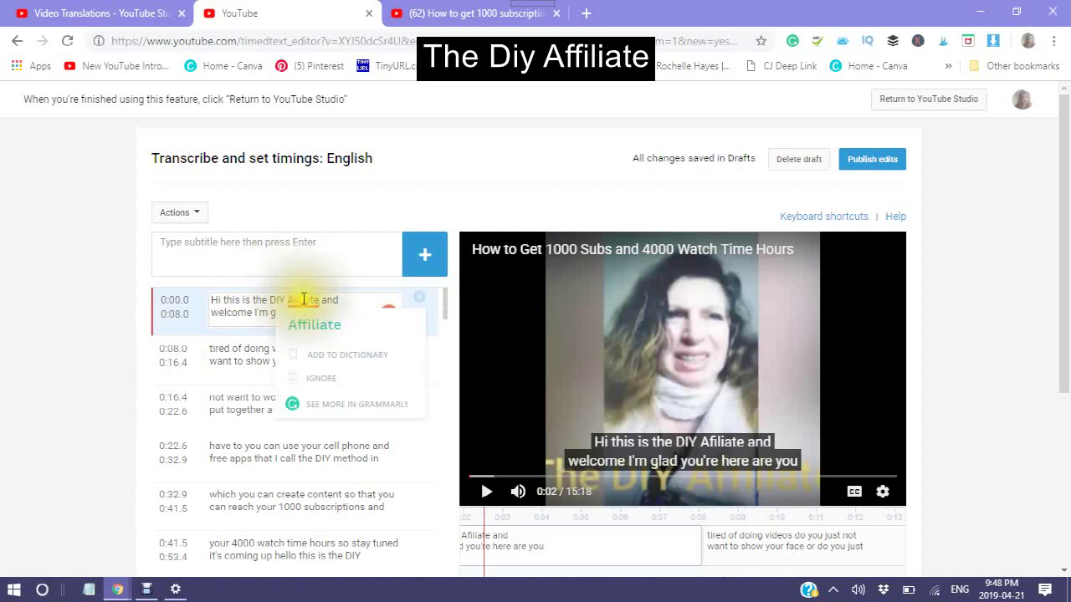
click(299, 331)
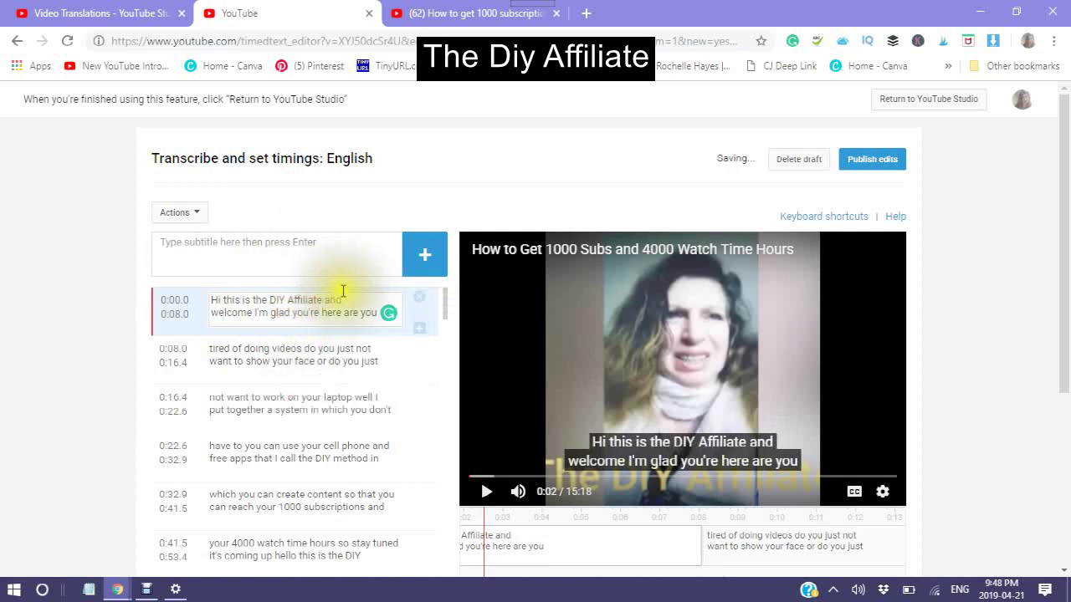